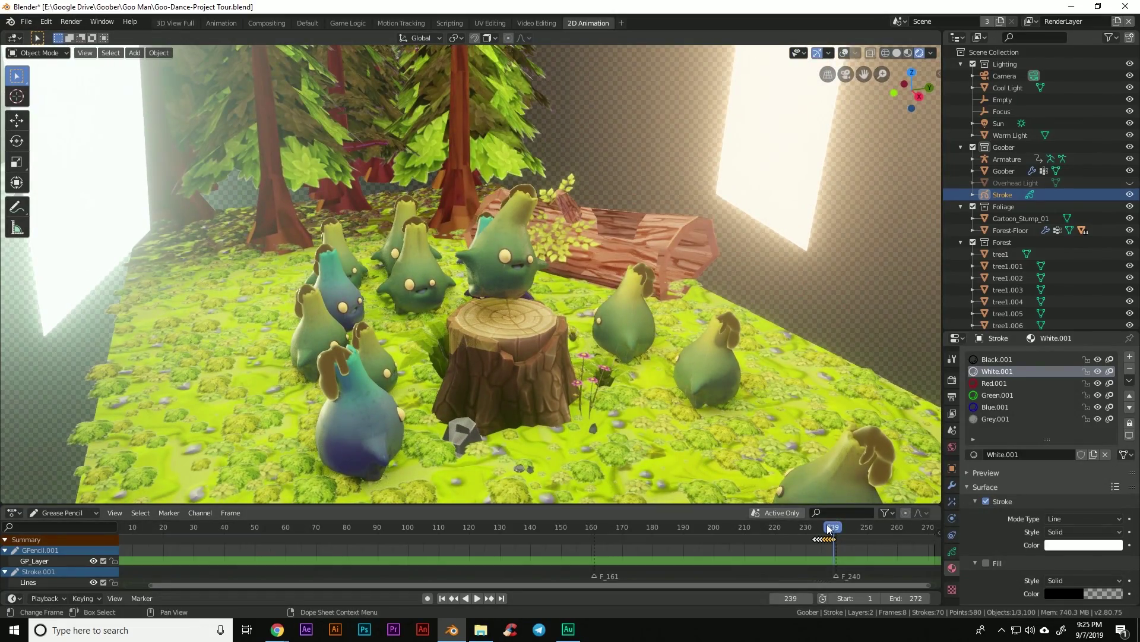
Scrub back from frame 239 and play the forest scene's animation.
left_click_drag(831, 528, 792, 530)
key("space")
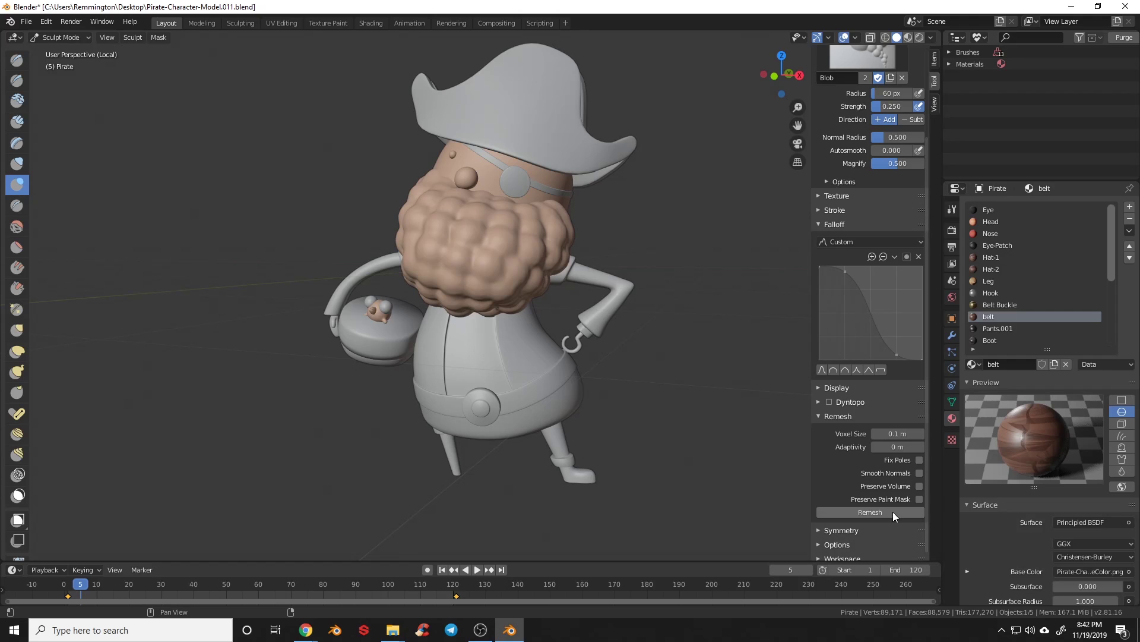
Voxel-remesh the pirate sculpt with a voxel size of 0.01 m instead of 0.1 m.
left_click(892, 511)
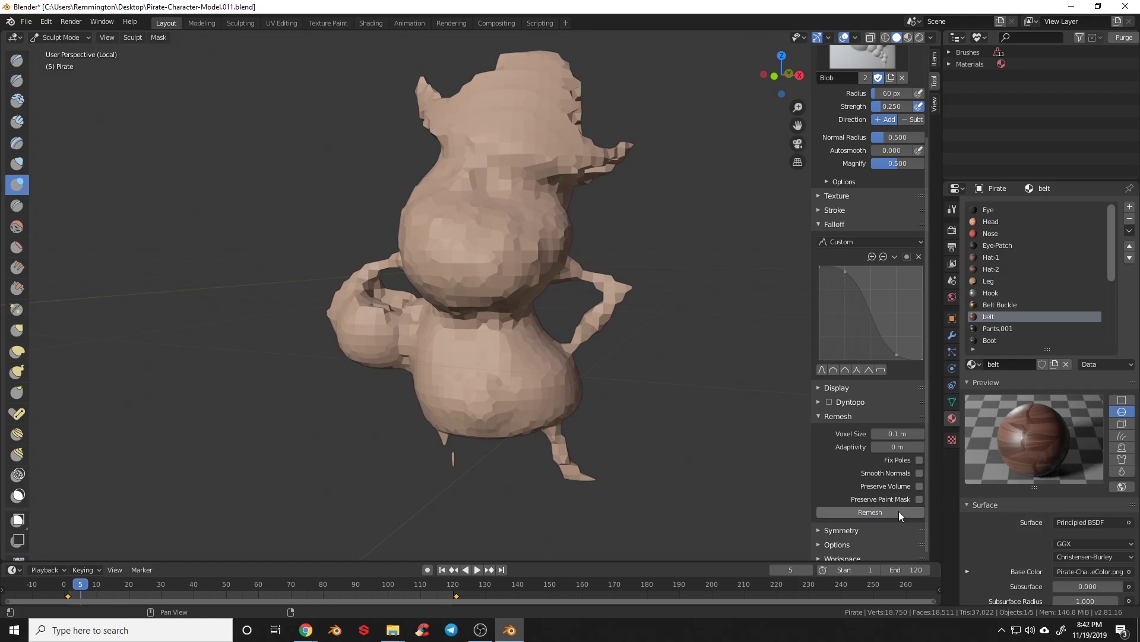
key("ctrl+z")
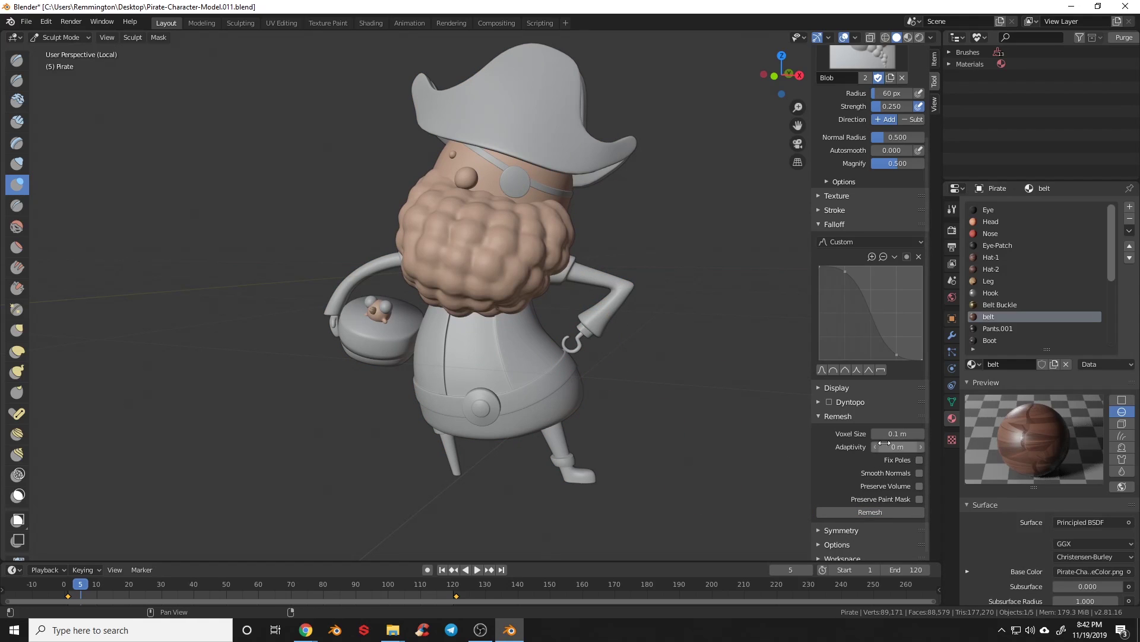
type("0.01")
key("Return")
left_click(871, 512)
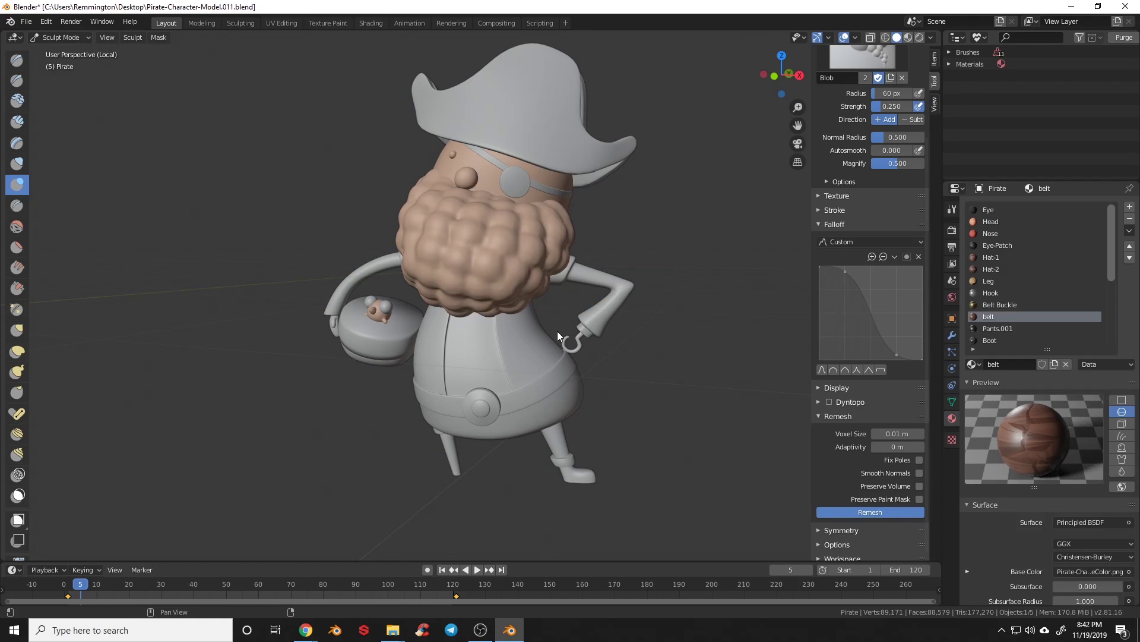
middle_click_drag(650, 306, 594, 291)
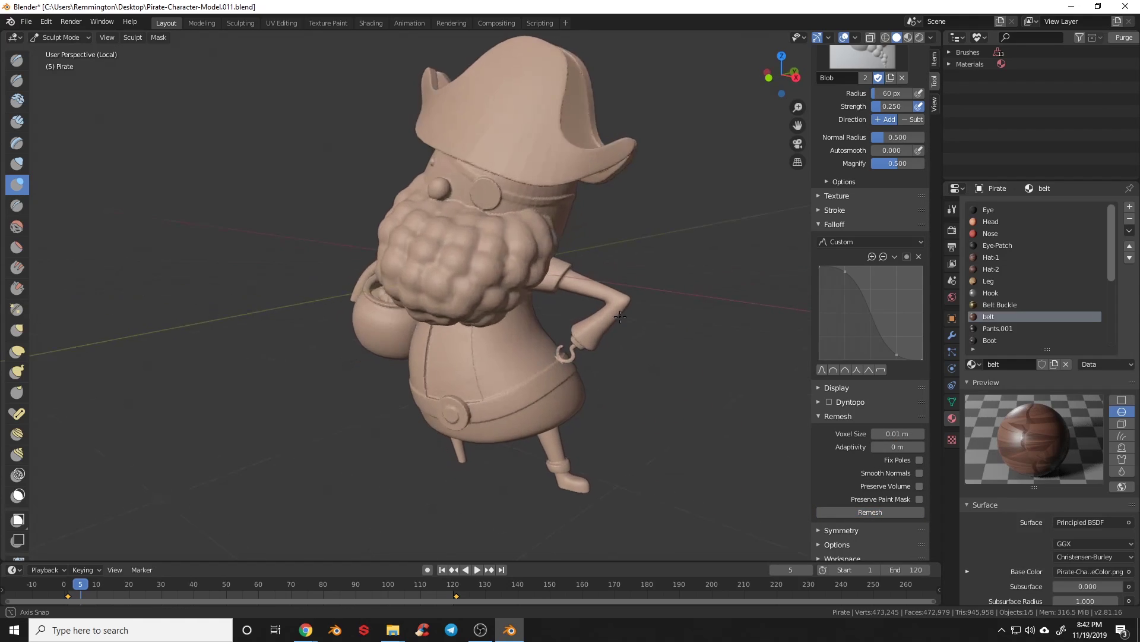
key("s")
scroll(464, 279, "up", 6)
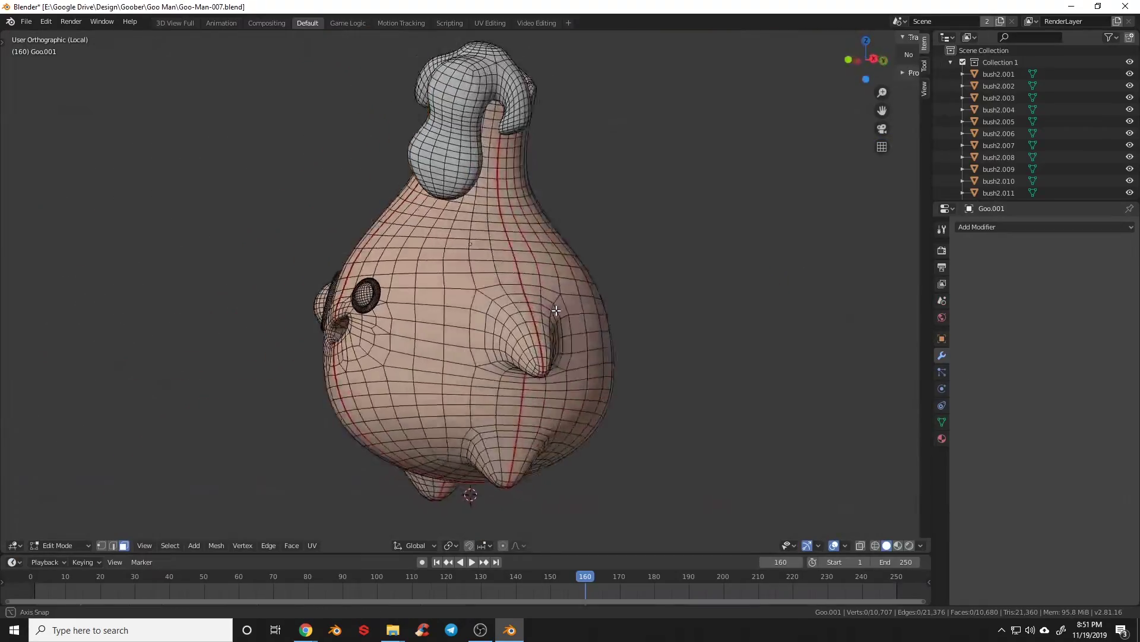
Run QuadriFlow Remesh on Goo.001 in Faces mode with 15000 faces, using mesh curvature and smooth normals.
middle_click_drag(451, 280, 493, 287)
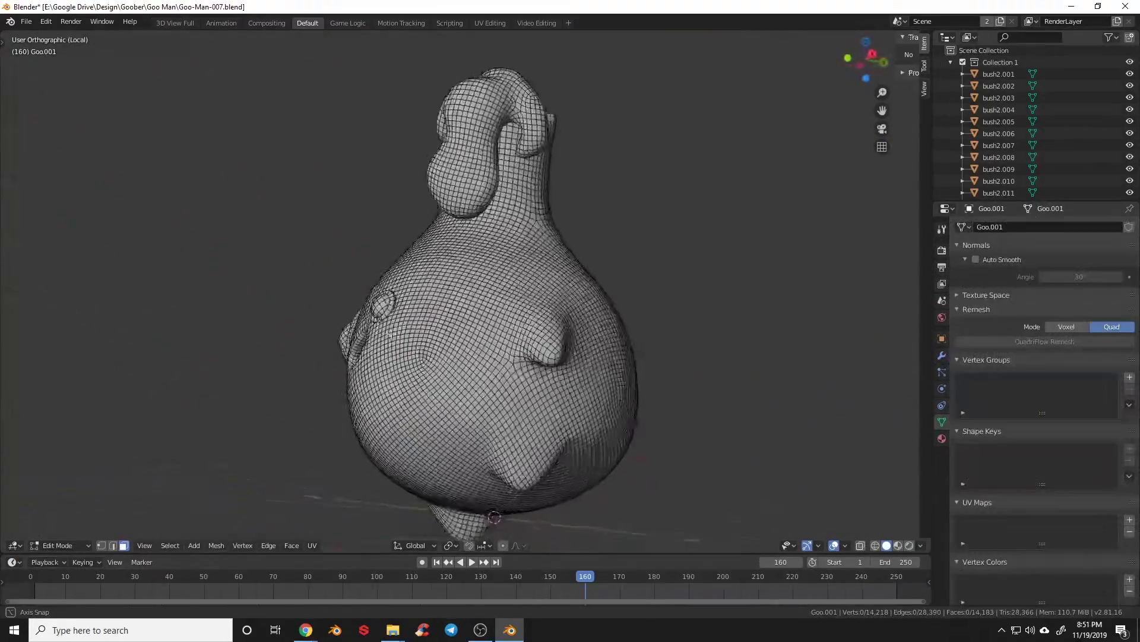
middle_click_drag(416, 356, 332, 452)
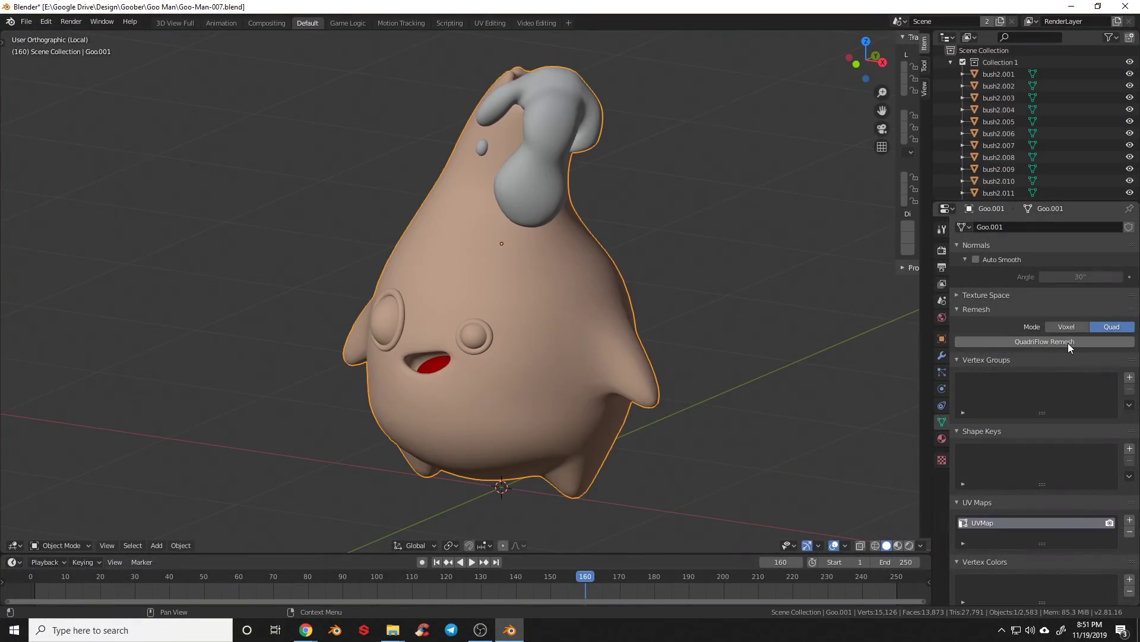
left_click(1068, 343)
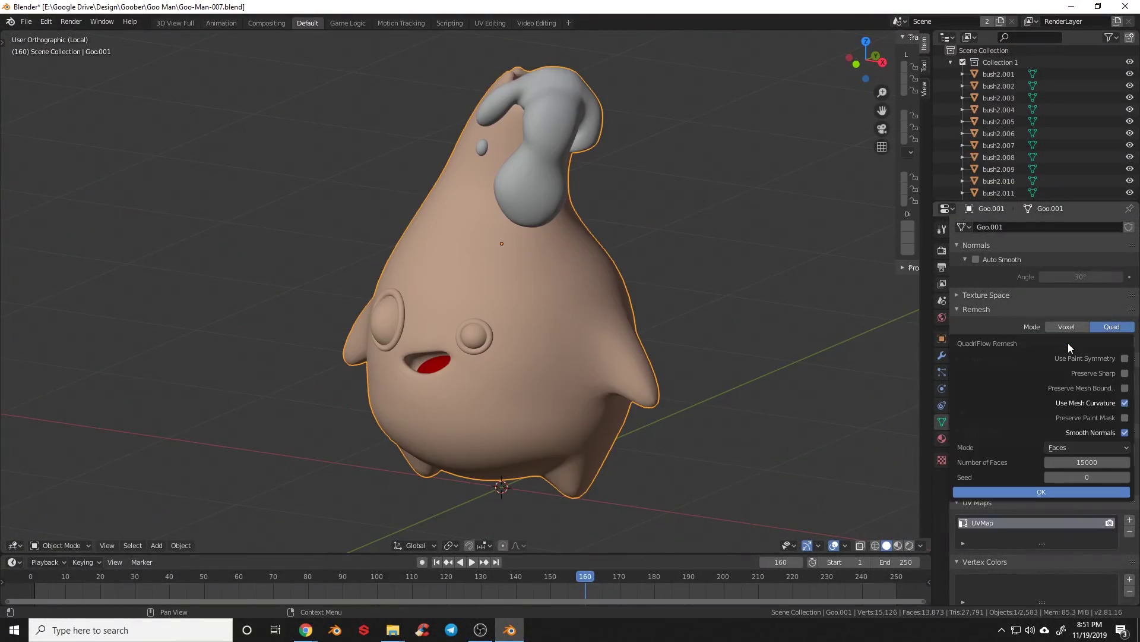
left_click(1080, 490)
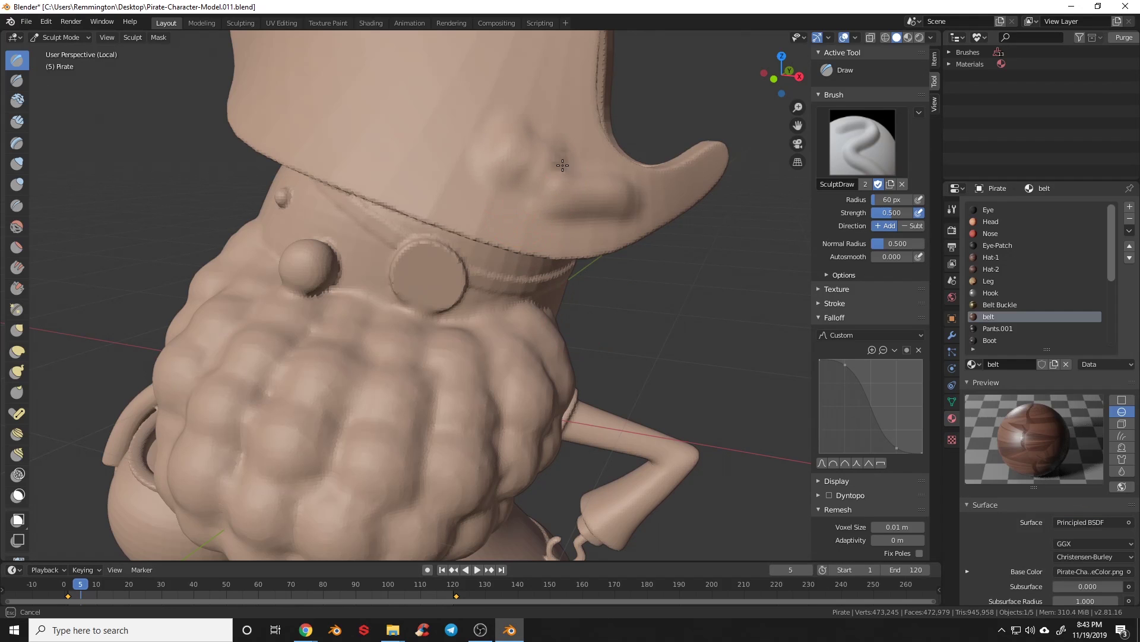
Pull the elbow of the pirate's hook arm with the Grab brush at a radius of 182 px.
mouse_move(632, 375)
middle_mouse_down("shift")
mouse_move(523, 232)
mouse_move(465, 234)
middle_mouse_up("shift")
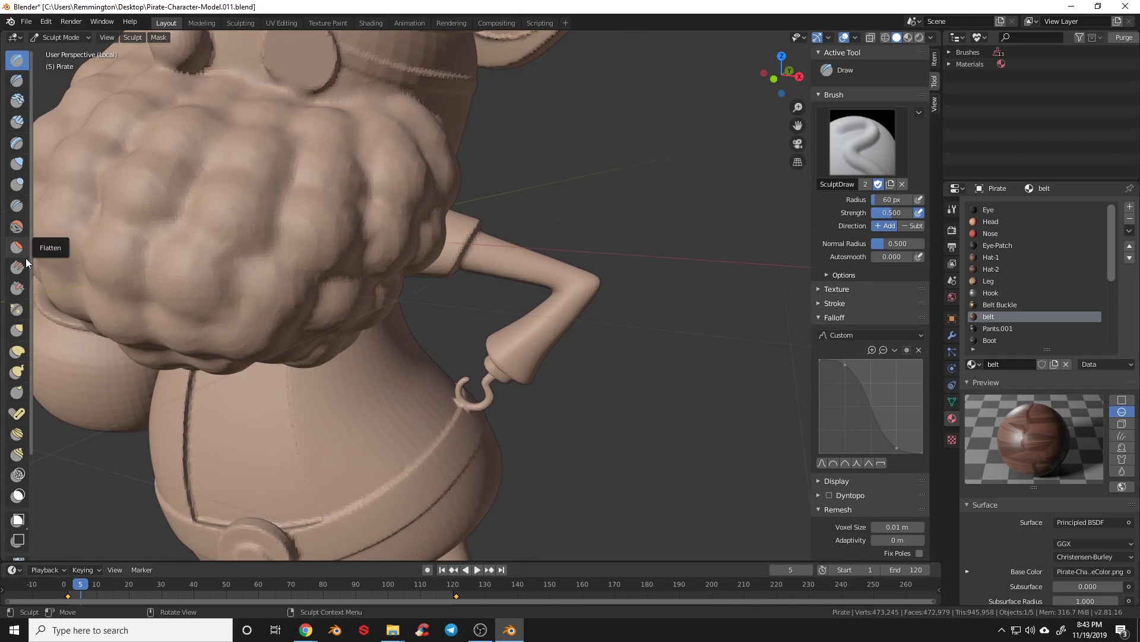
left_click(17, 330)
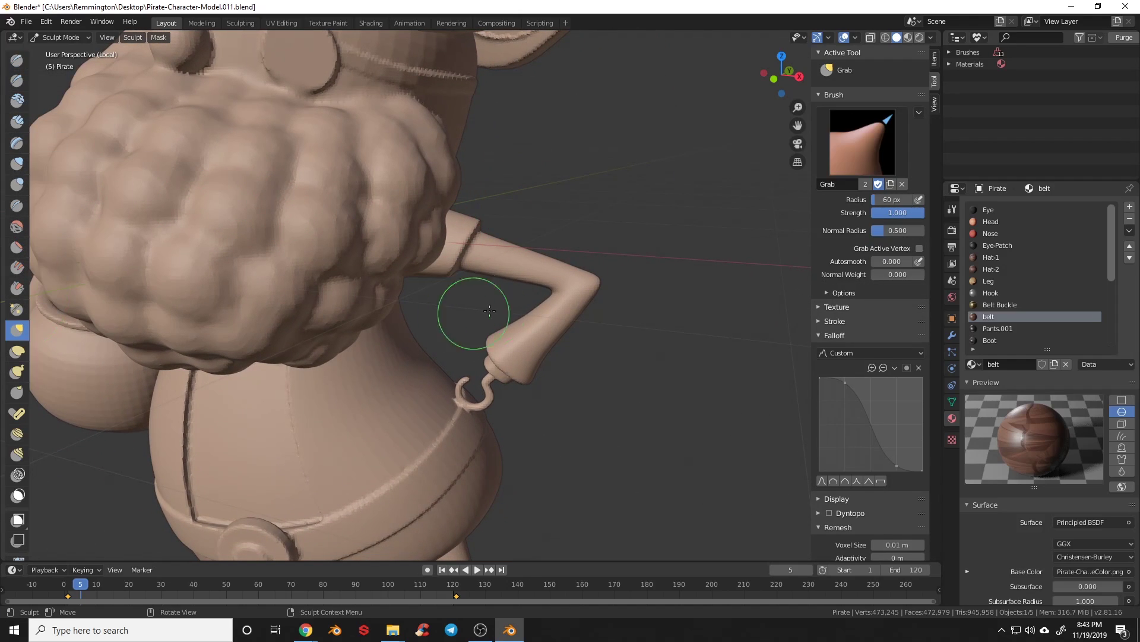
key("f")
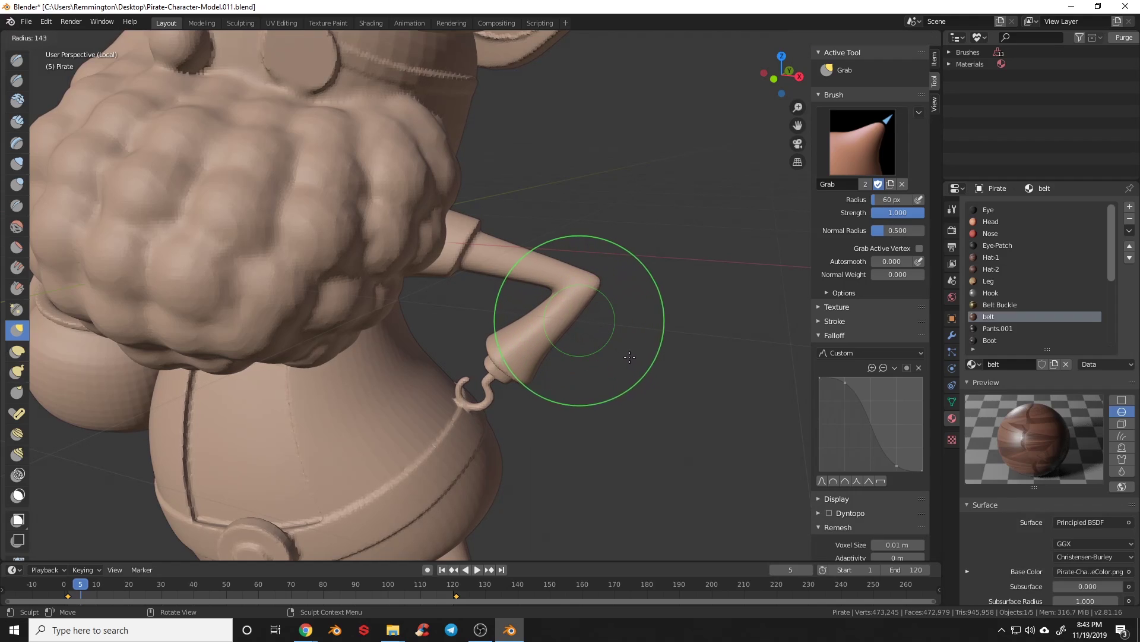
left_click(577, 293)
mouse_move(577, 293)
left_mouse_down()
mouse_move(580, 280)
mouse_move(567, 282)
left_mouse_up()
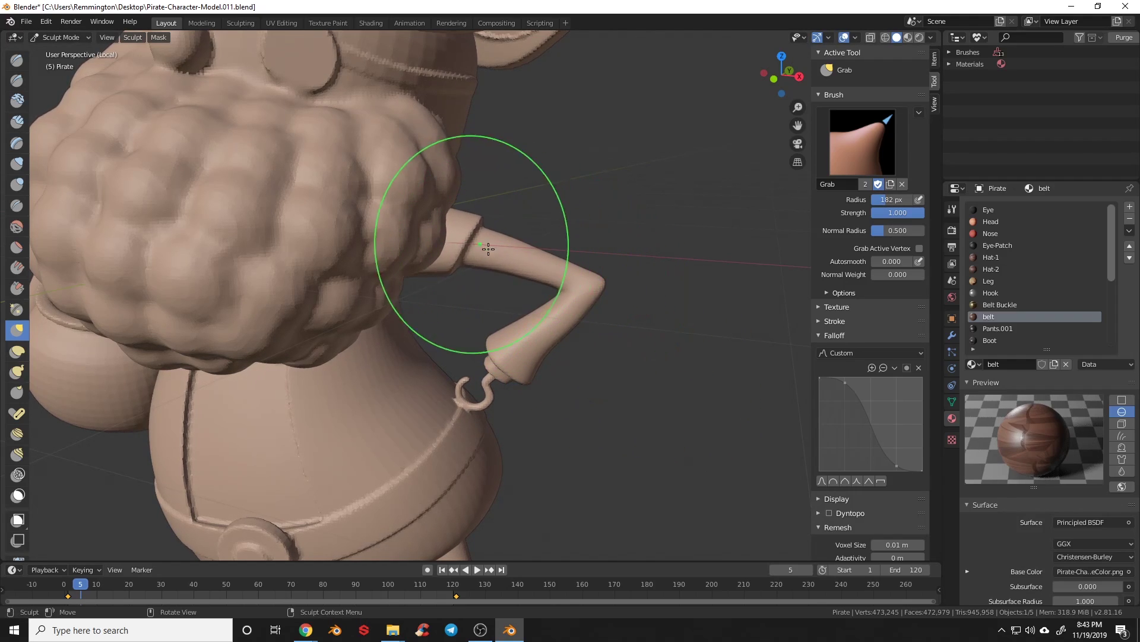
mouse_move(476, 240)
middle_mouse_down()
mouse_move(548, 319)
mouse_move(544, 260)
middle_mouse_up()
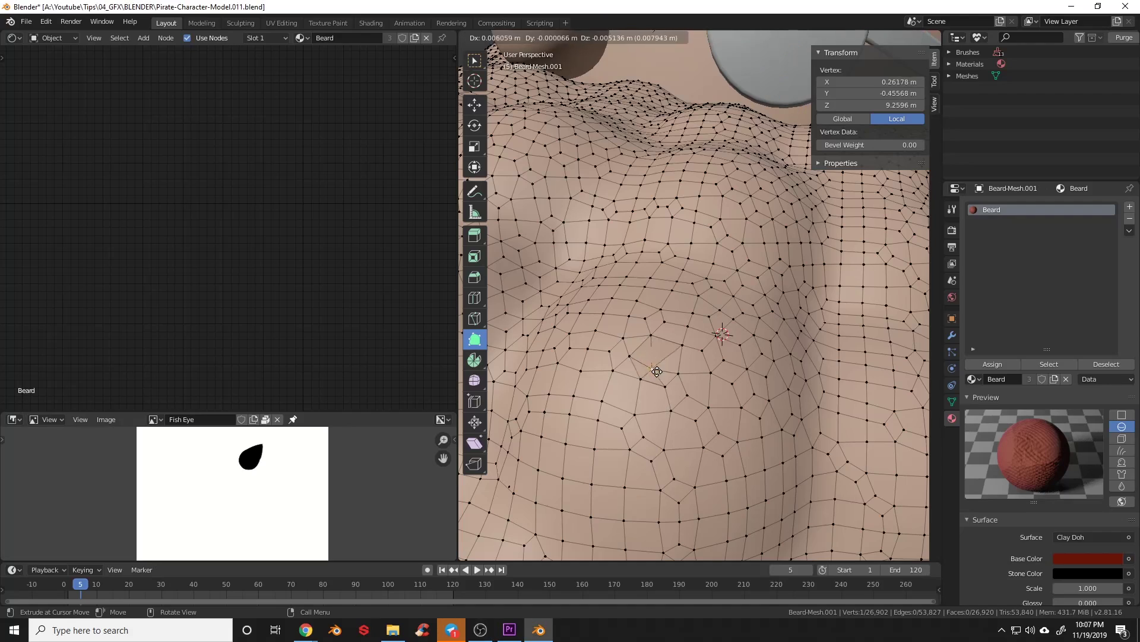
Reposition a single vertex on the beard mesh's surface with the Poly Build tool.
left_click_drag(654, 360, 654, 360)
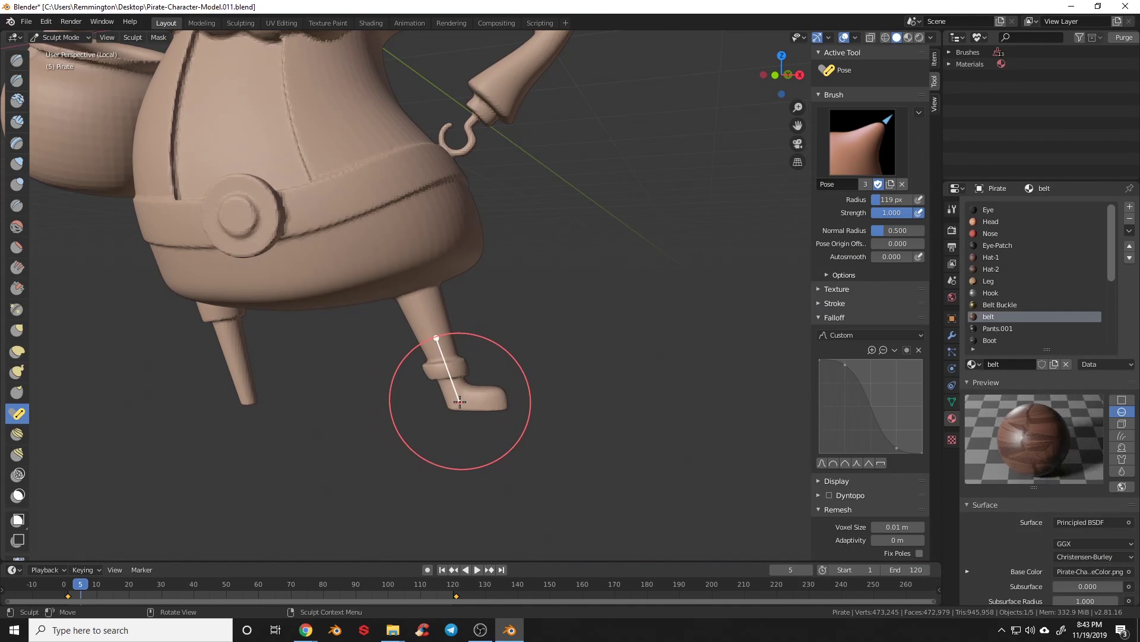
Rotate the pirate's boot at the ankle using the Pose brush with a radius of 85 px, and readjust the brush size.
key("f")
left_click(443, 392)
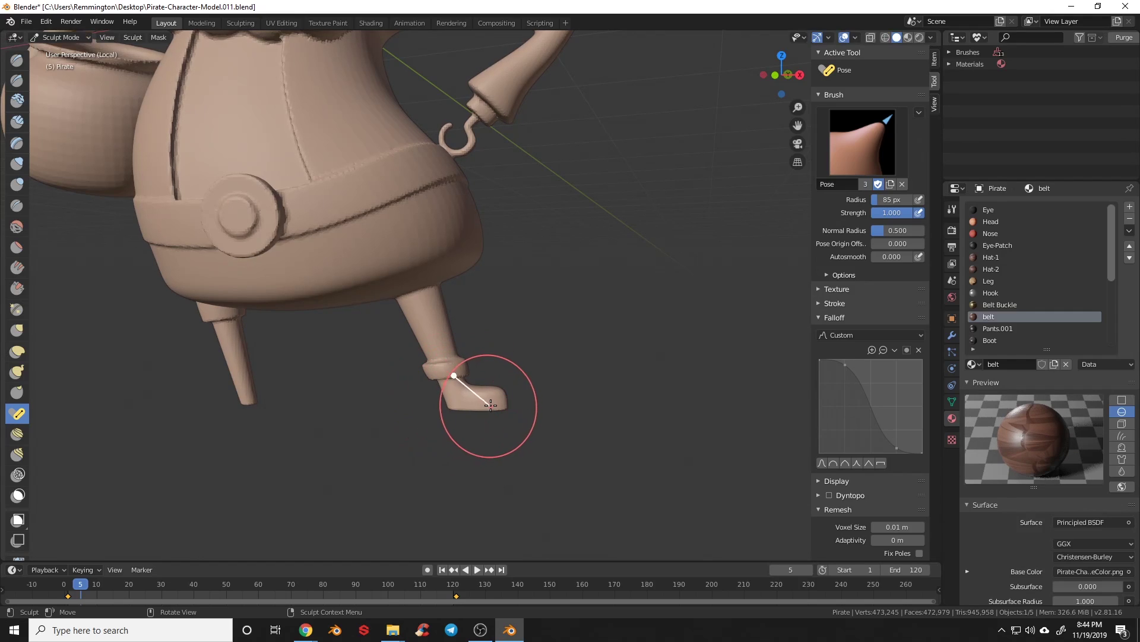
left_click_drag(503, 396, 471, 422)
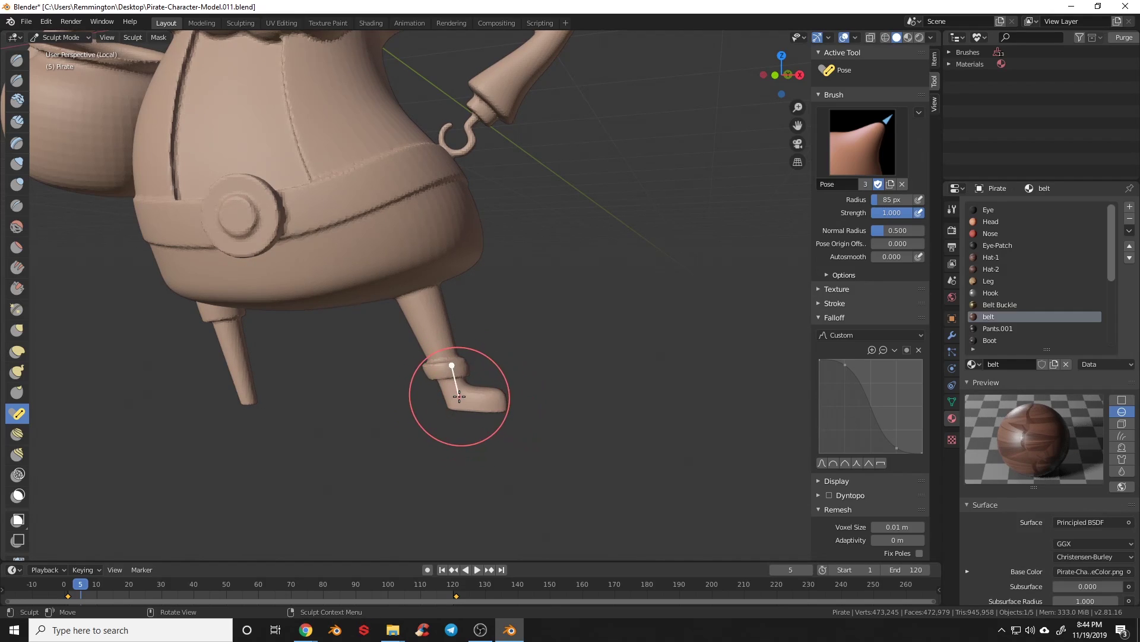
key("f")
left_click(501, 421)
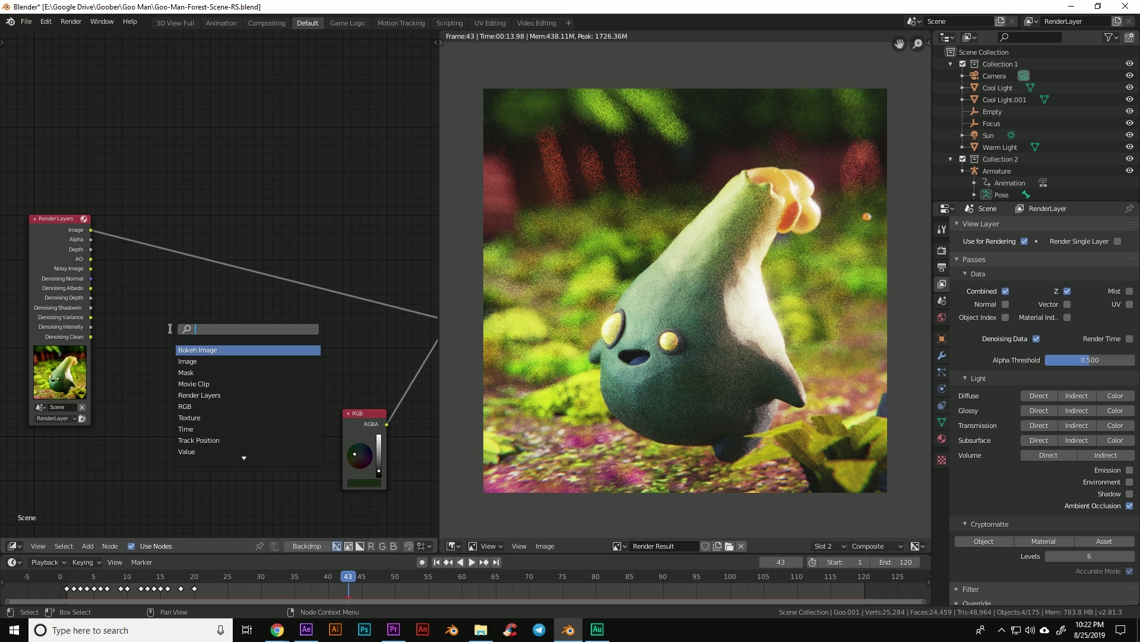
Add a Denoise node and insert it on the link coming from the Render Layers image output.
type("denoi")
key("Return")
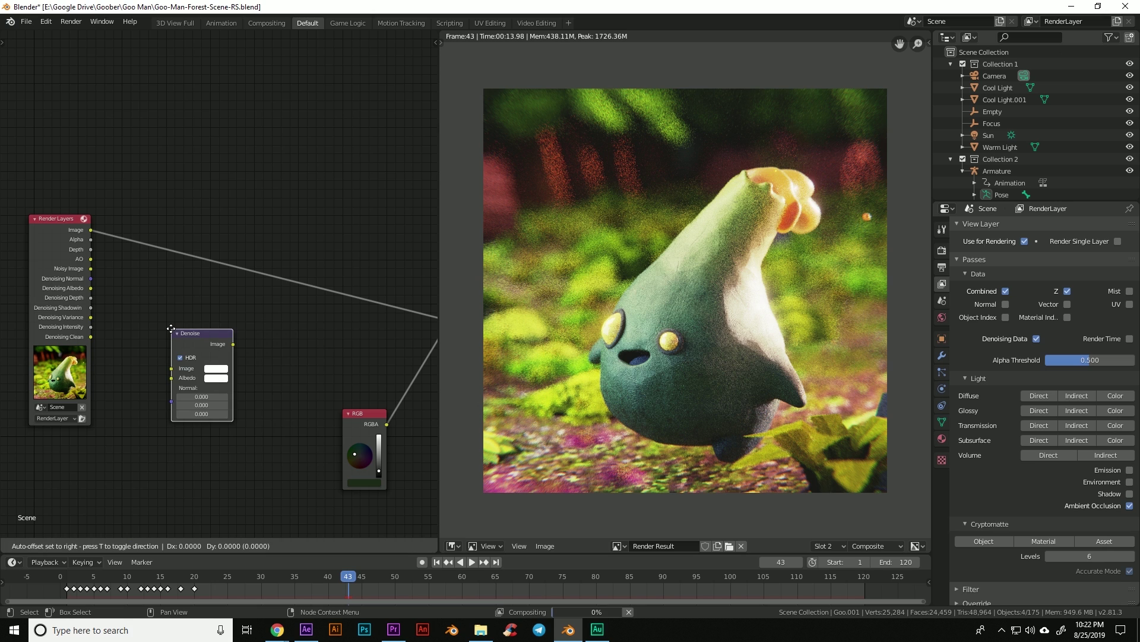
left_click(245, 249)
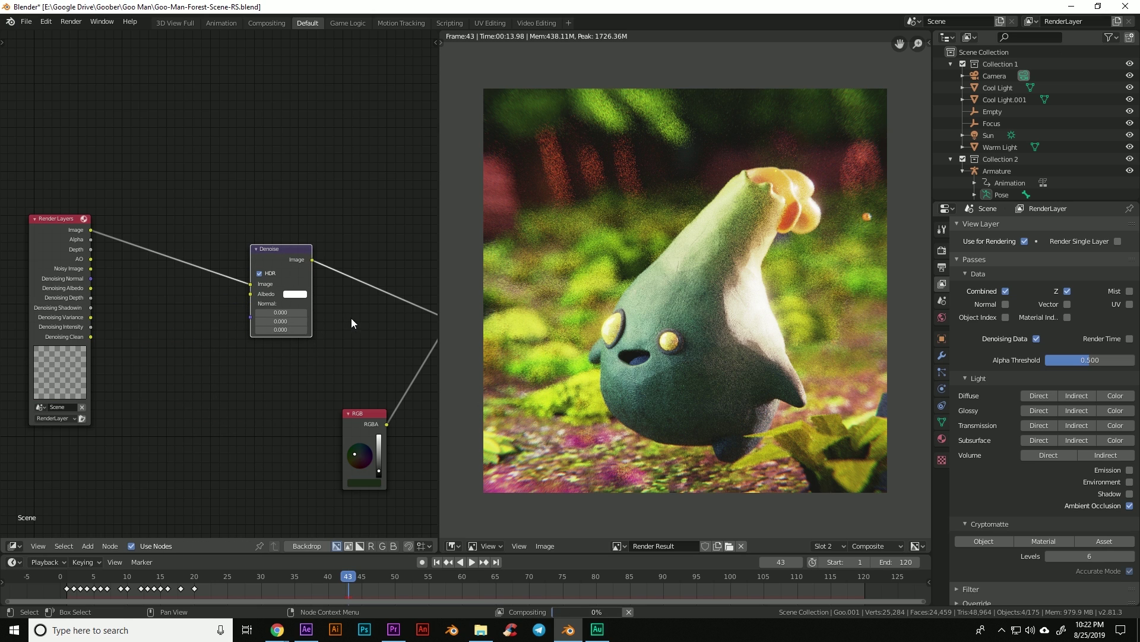
middle_click_drag(352, 323, 228, 365)
middle_click_drag(128, 273, 220, 269)
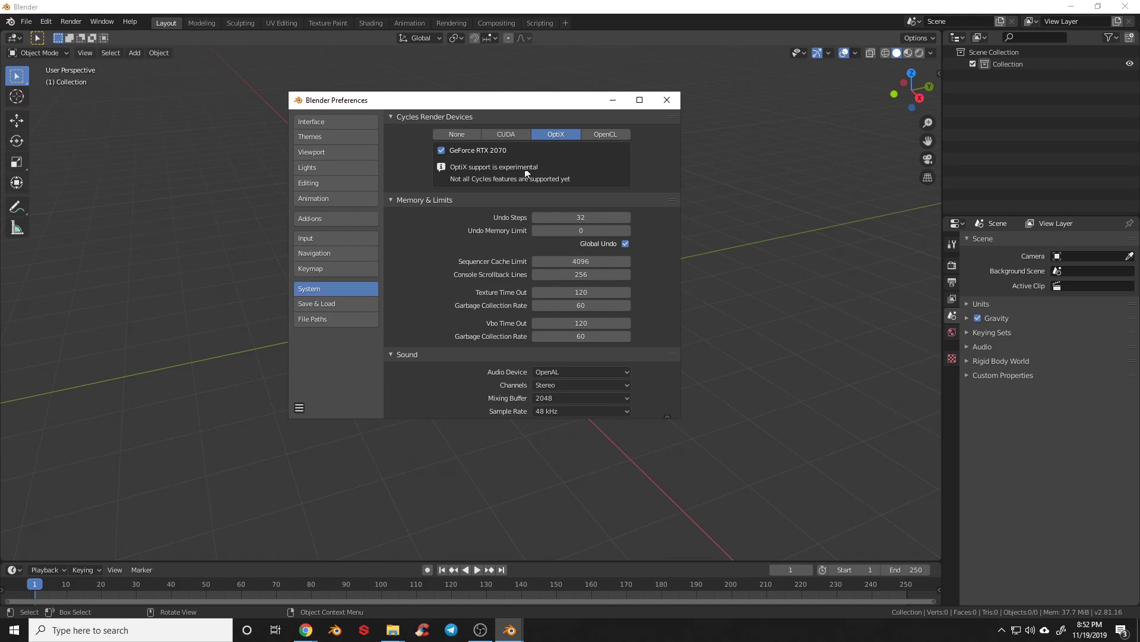
Close the preferences, then examine the rocket model and the node setup of the Color.000 material.
left_click(665, 104)
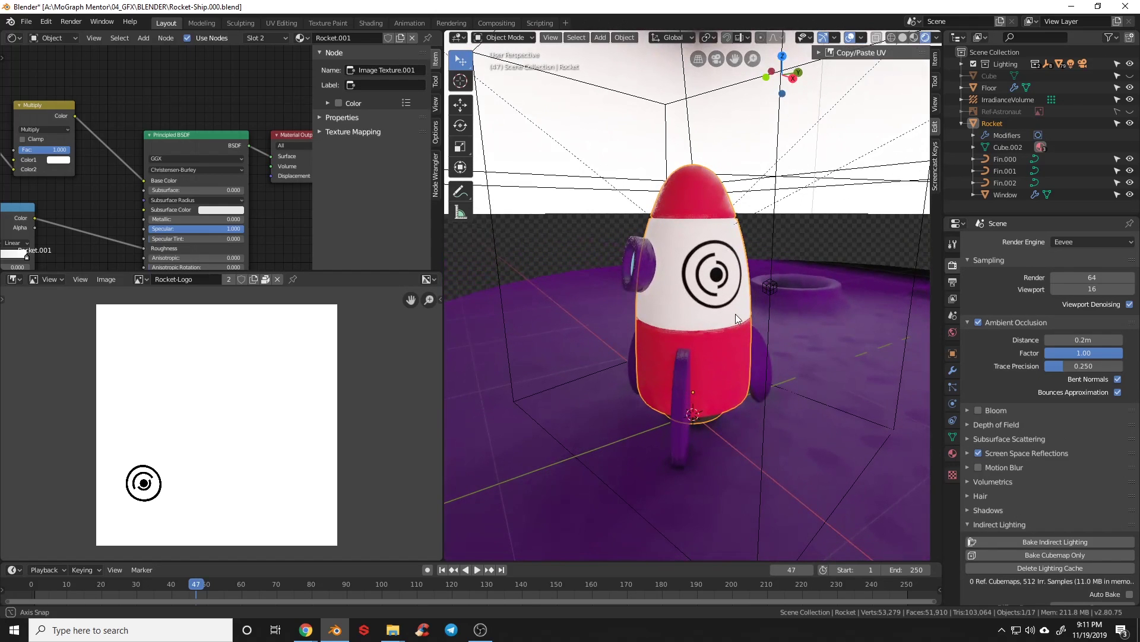
middle_click_drag(735, 313, 865, 354)
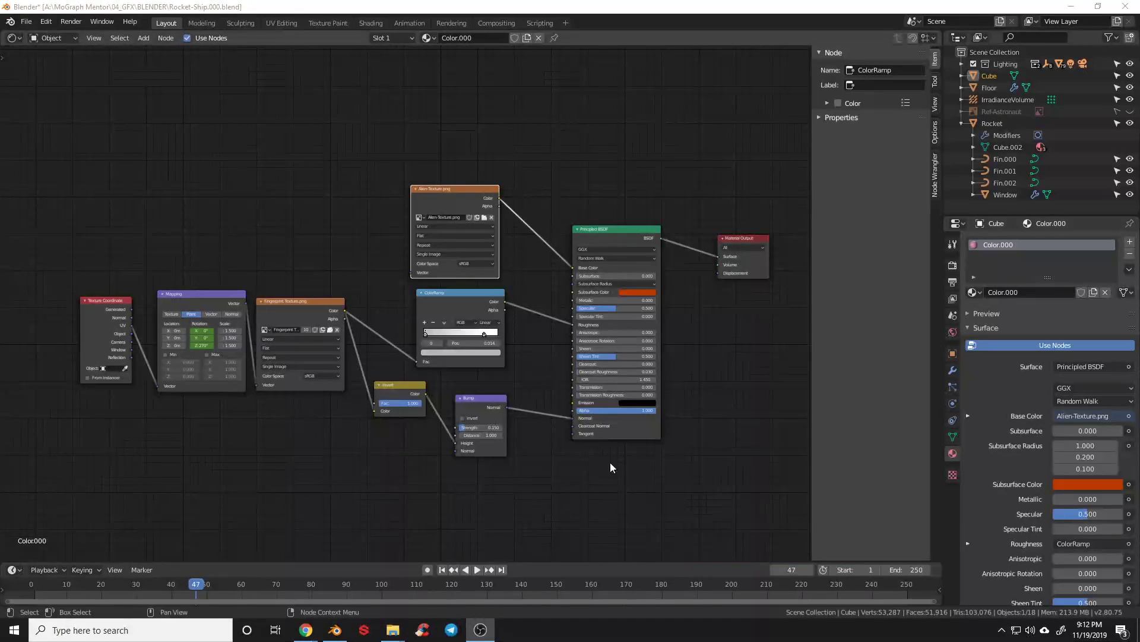
middle_click_drag(639, 460, 613, 448)
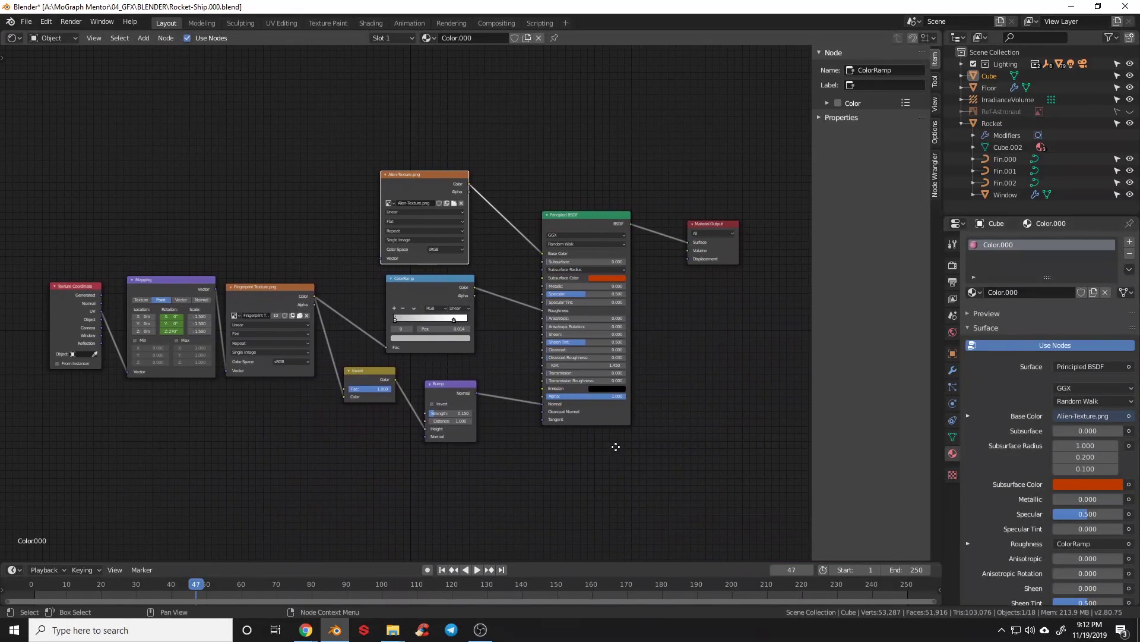
mouse_move(517, 382)
middle_mouse_down()
mouse_move(550, 395)
mouse_move(526, 382)
middle_mouse_up()
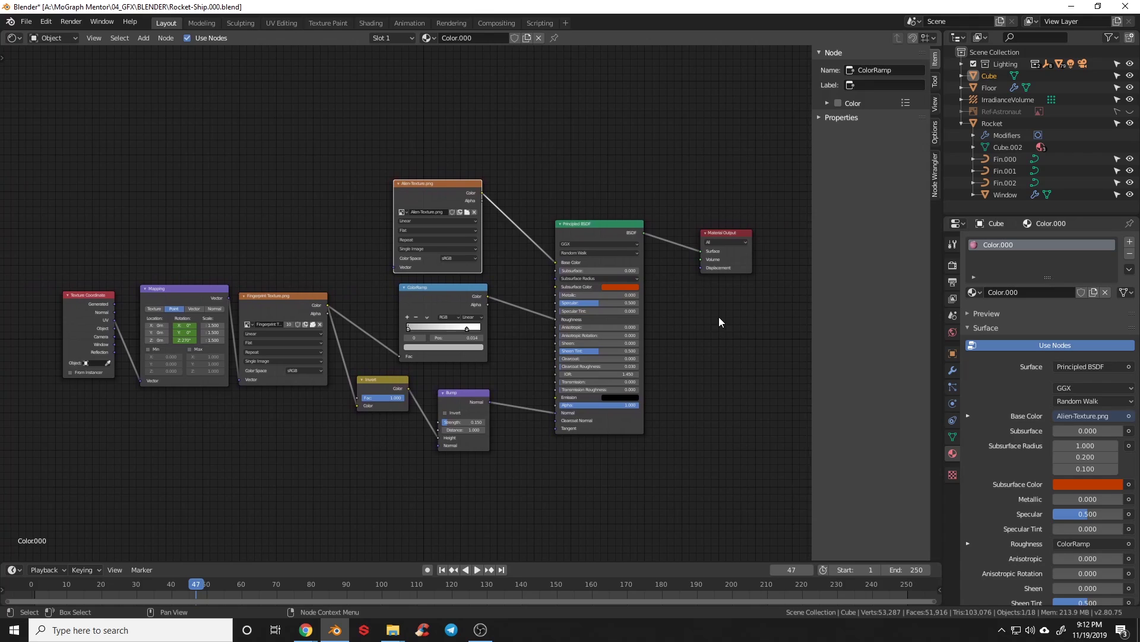
Switch to the browser and compare the Blender 2.80 and 2.81 shadow terminator images on the release page.
key("alt+Tab")
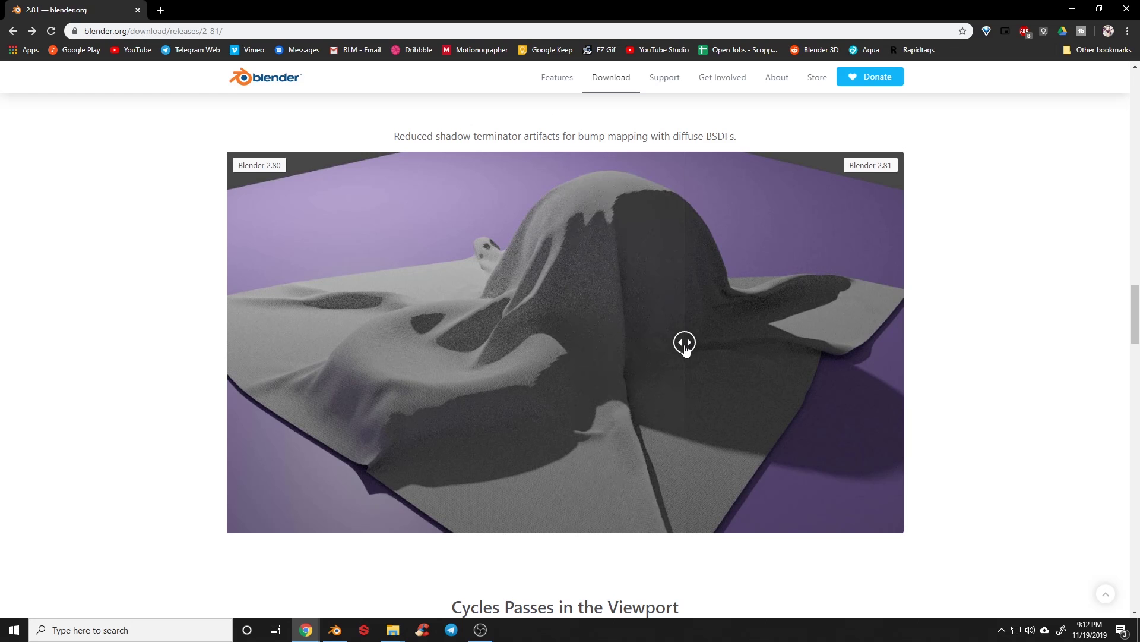
left_click_drag(684, 350, 626, 358)
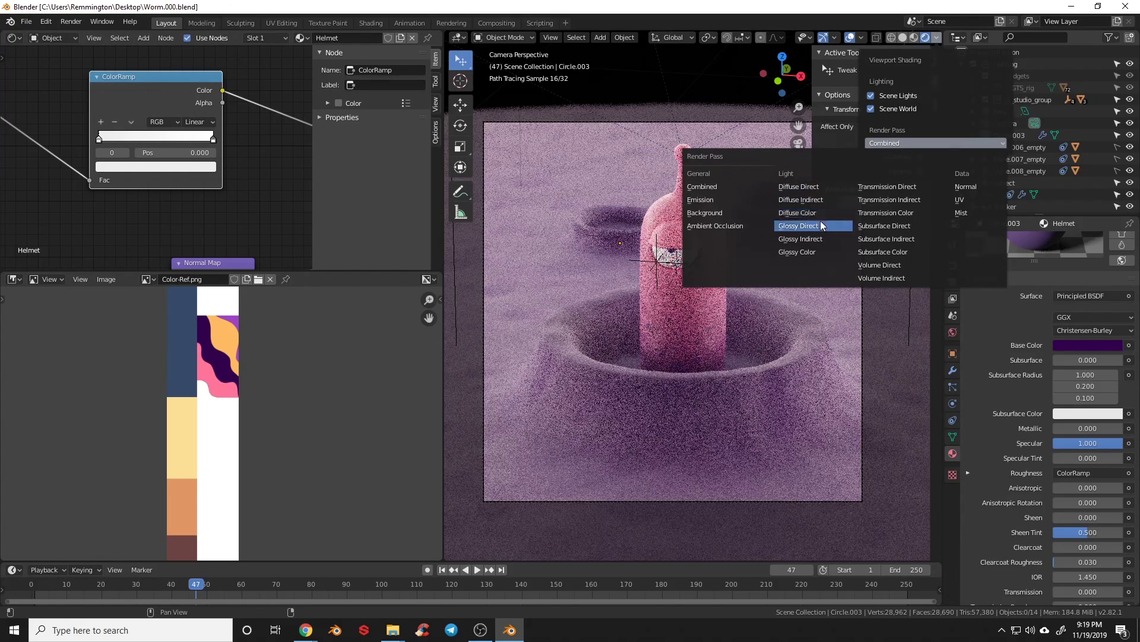
Display the Glossy Direct render pass in the worm scene's viewport.
left_click(820, 227)
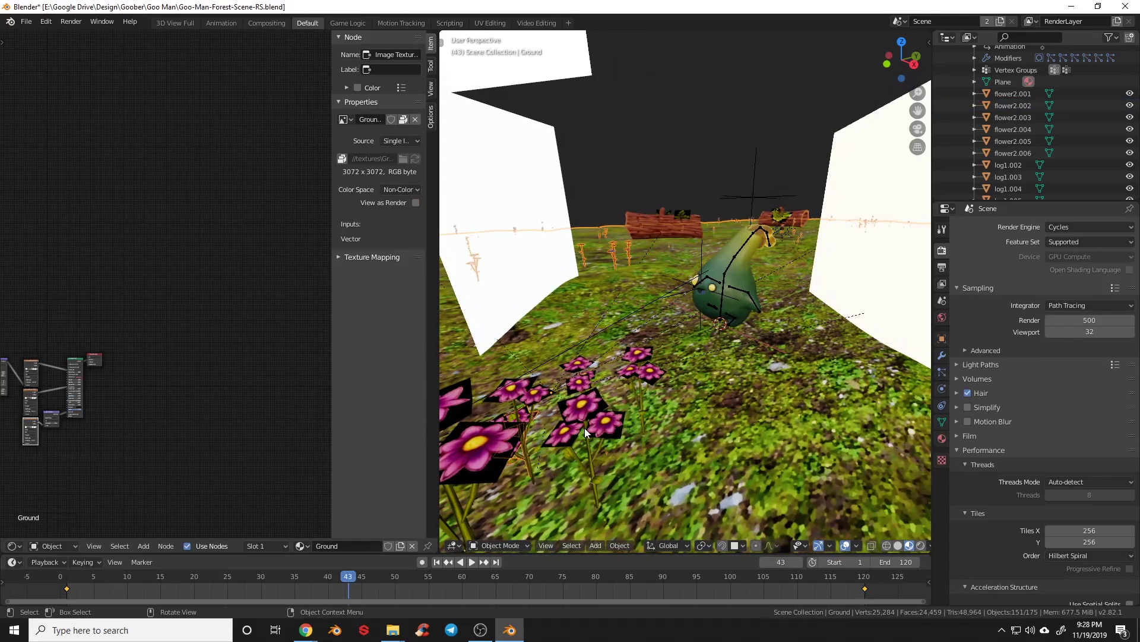
Select individual flowers one at a time, including flower2.003, flower2.005 and flower2.006, ending on flower2.004.
left_click(585, 428)
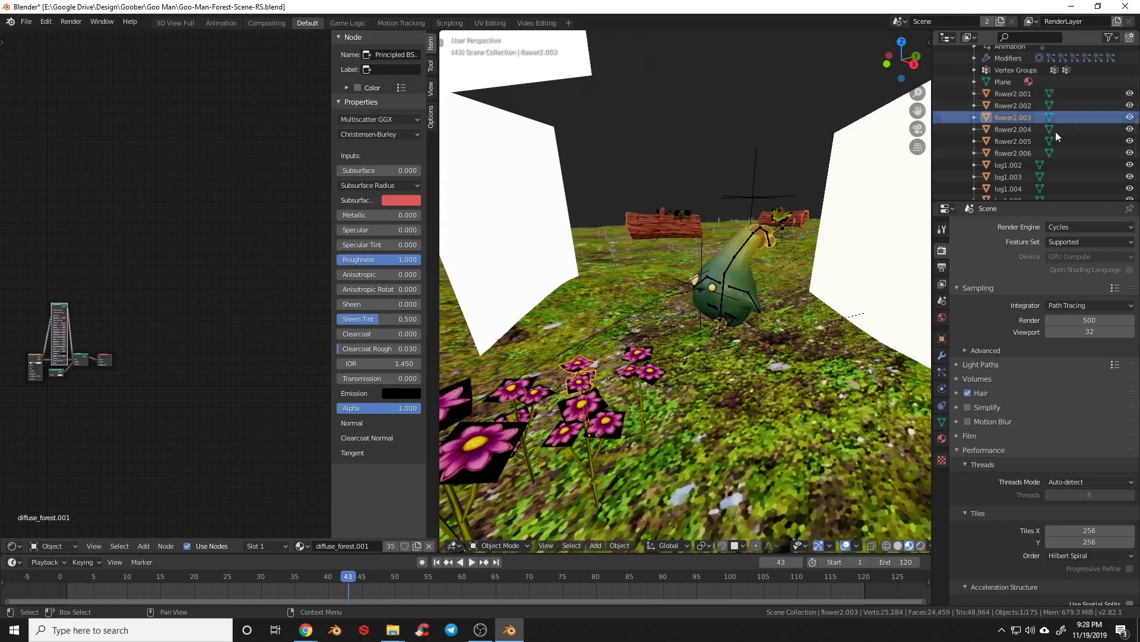
left_click(1015, 140)
left_click(1017, 148)
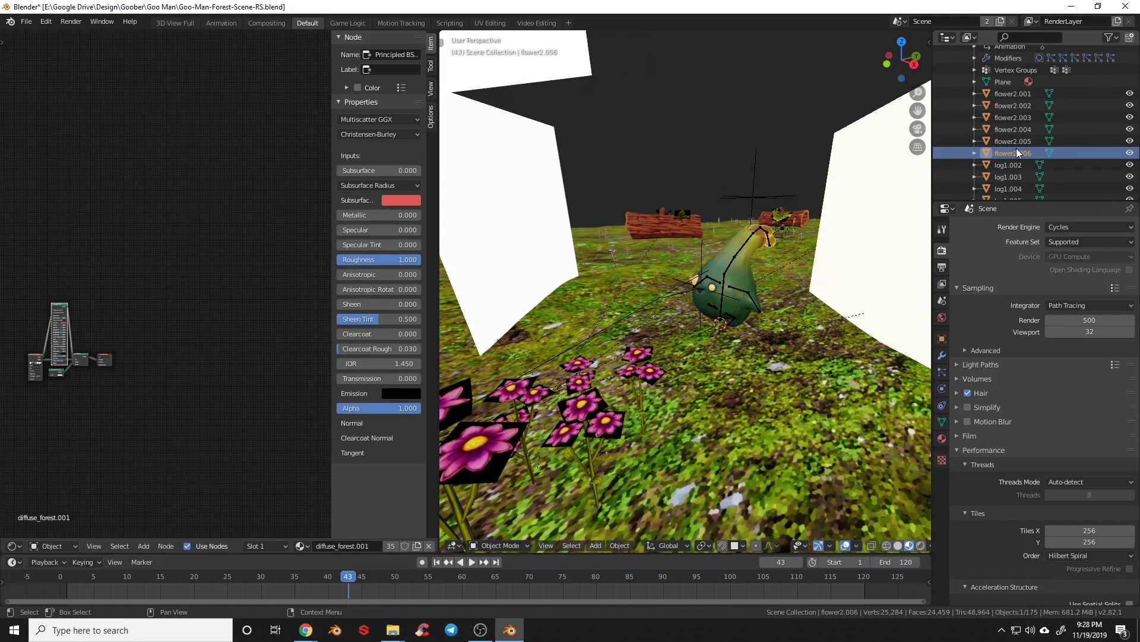
left_click(1019, 142)
left_click(1021, 133)
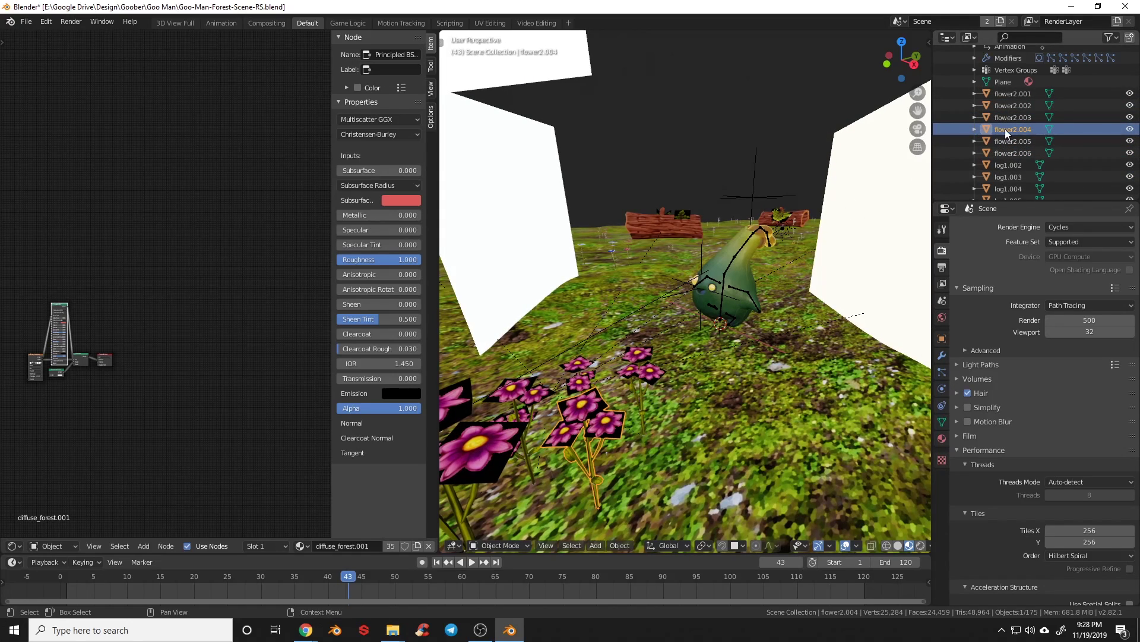
Walk the selection down and up through the flower objects to flower2.001, then on to log1.003.
key("Down")
key("Down")
key("Up")
key("Up")
key("Up")
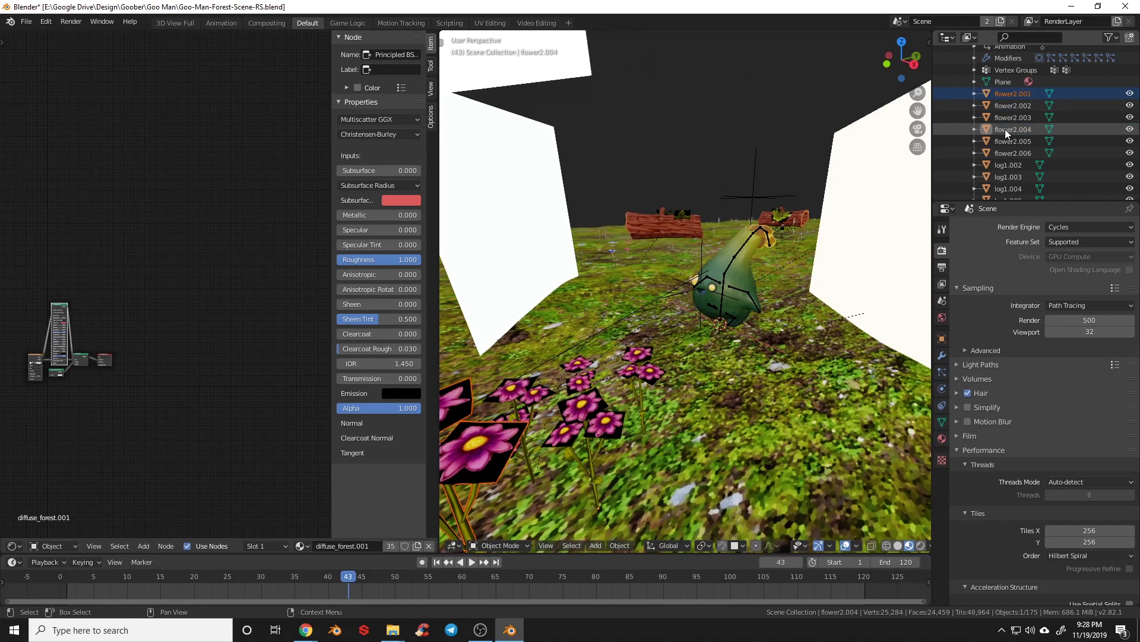
left_click_drag(1047, 152, 1006, 160)
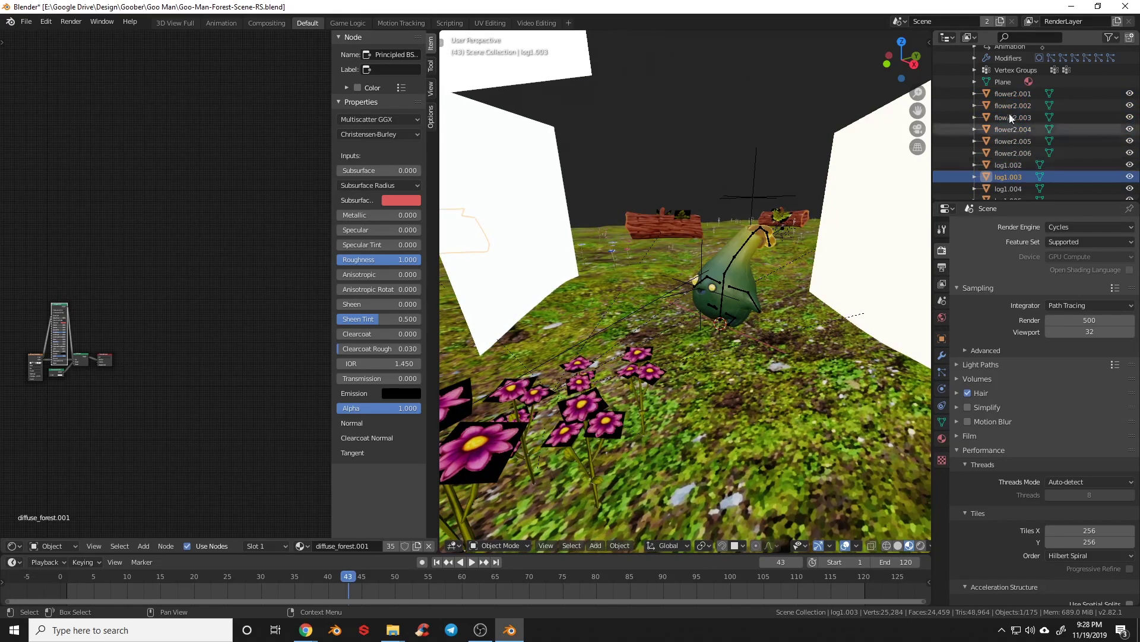
Select the range of objects from flower2.001 to flower2.005.
left_click(1007, 95)
left_click(1013, 138, "shift")
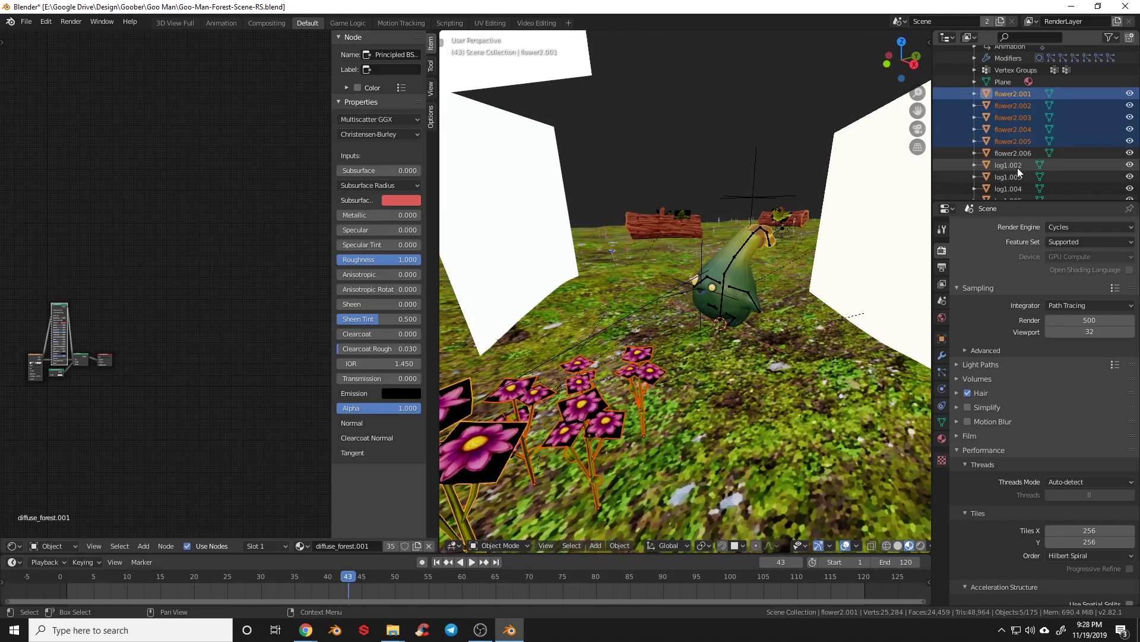
Box-select the six flower objects from flower2.001 to flower2.006 in the Outliner.
left_click(1016, 154, "ctrl")
left_click(1004, 153, "ctrl")
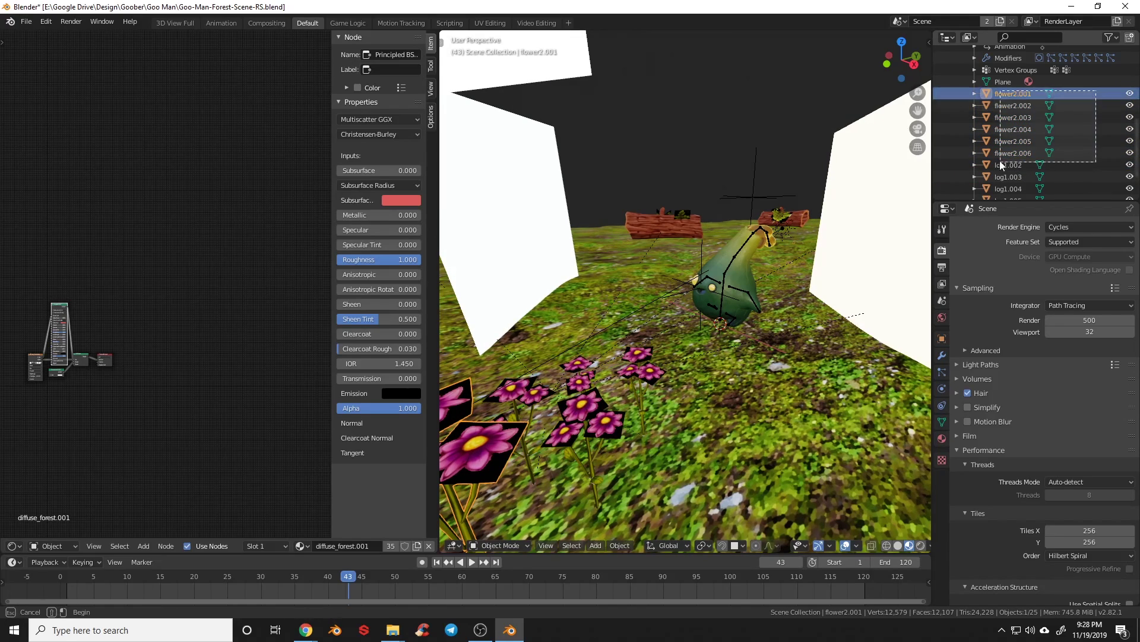
left_click(1002, 154, "ctrl")
Open Batch Rename for the selected flower objects and start filling in its Find and Replace text.
key("ctrl+F2")
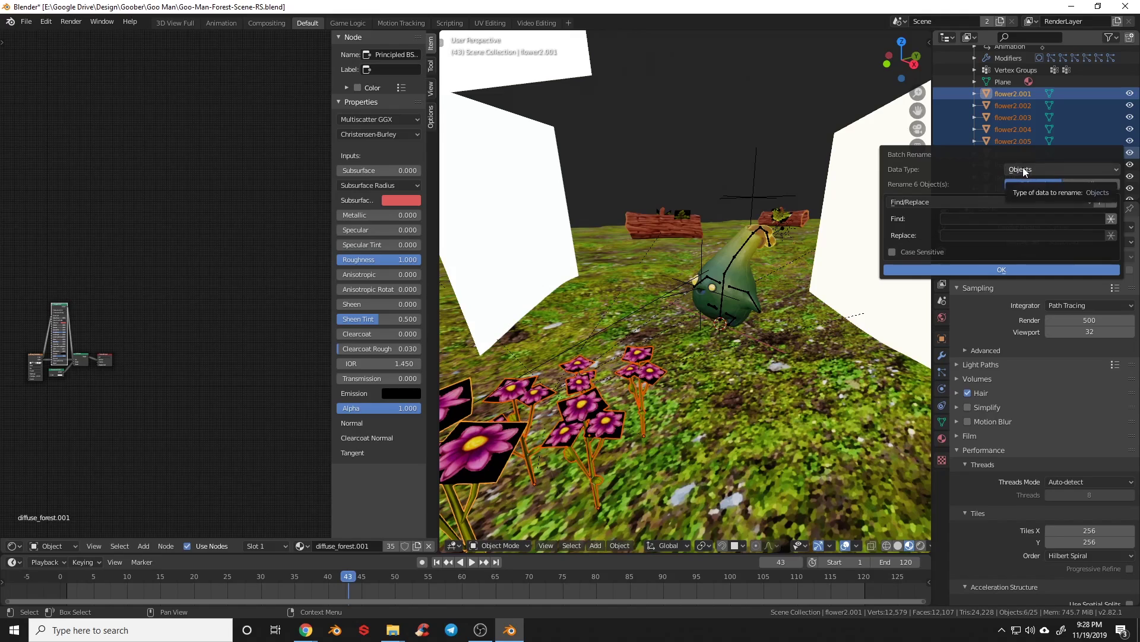
left_click(1015, 218)
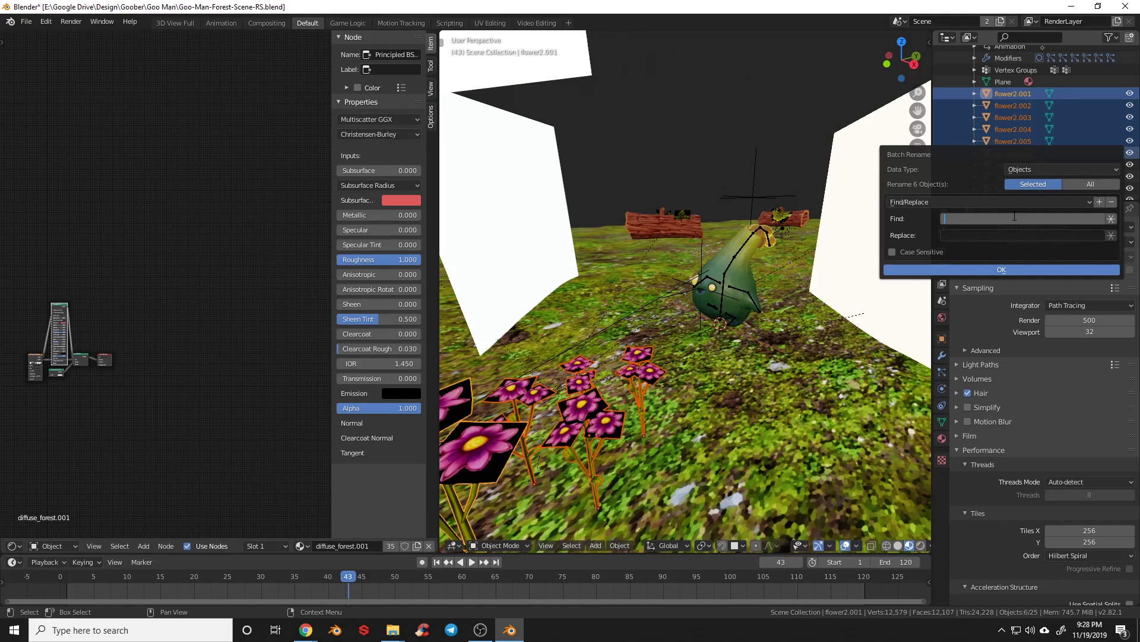
key("Tab")
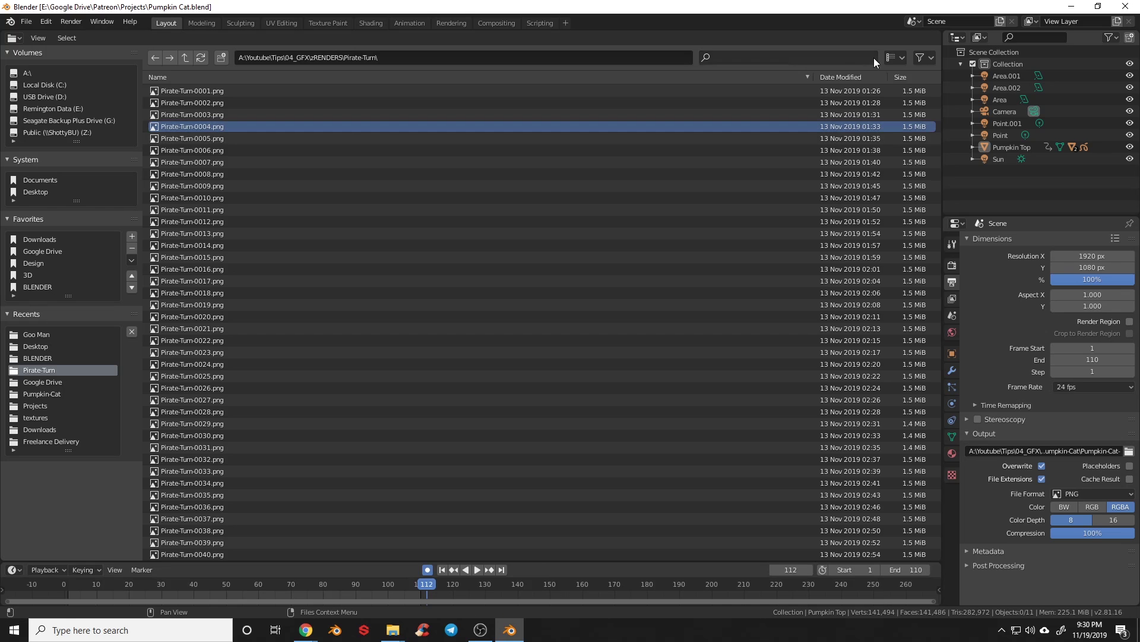
View the file browser's display options, then enable file filtering and toggle the .blend Files type.
left_click(893, 58)
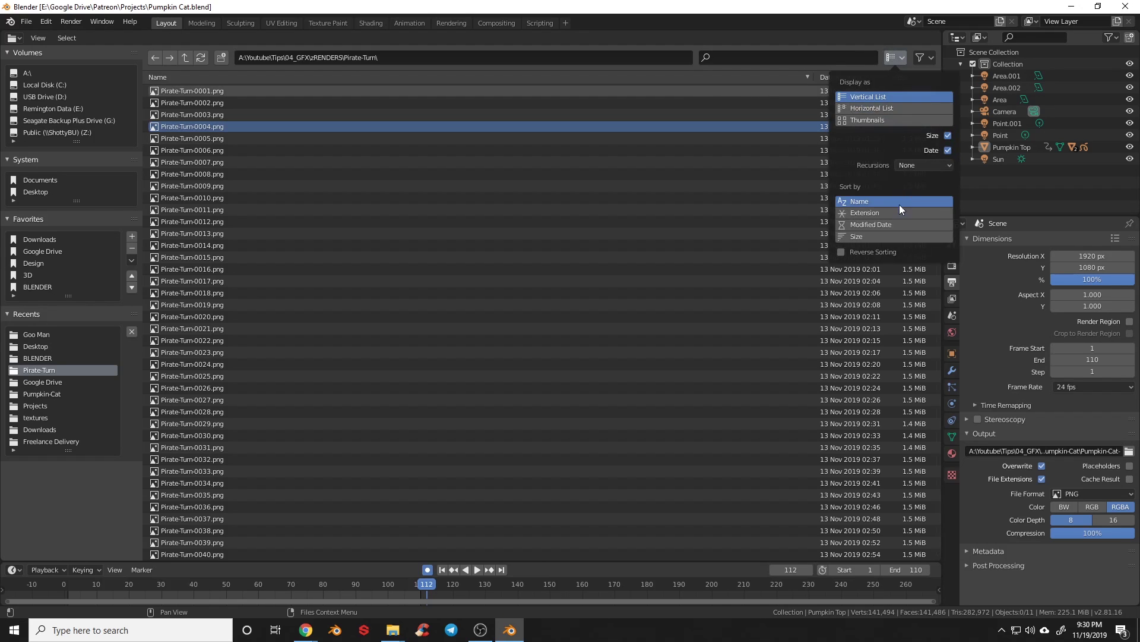
left_click(931, 64)
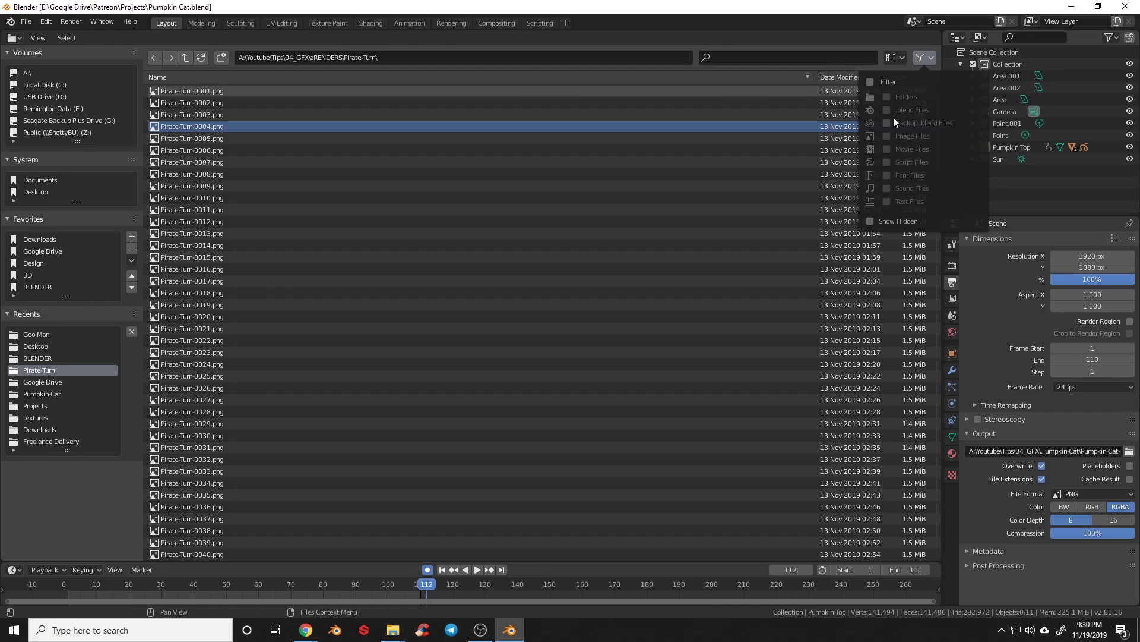
left_click(871, 81)
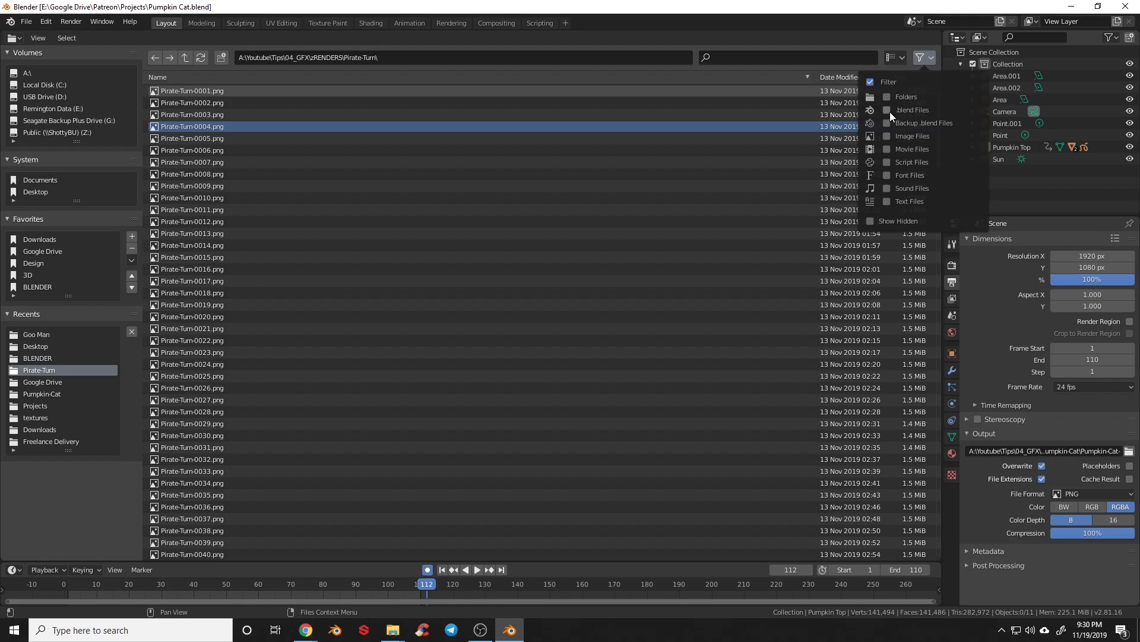
left_click(889, 111)
left_click(889, 111)
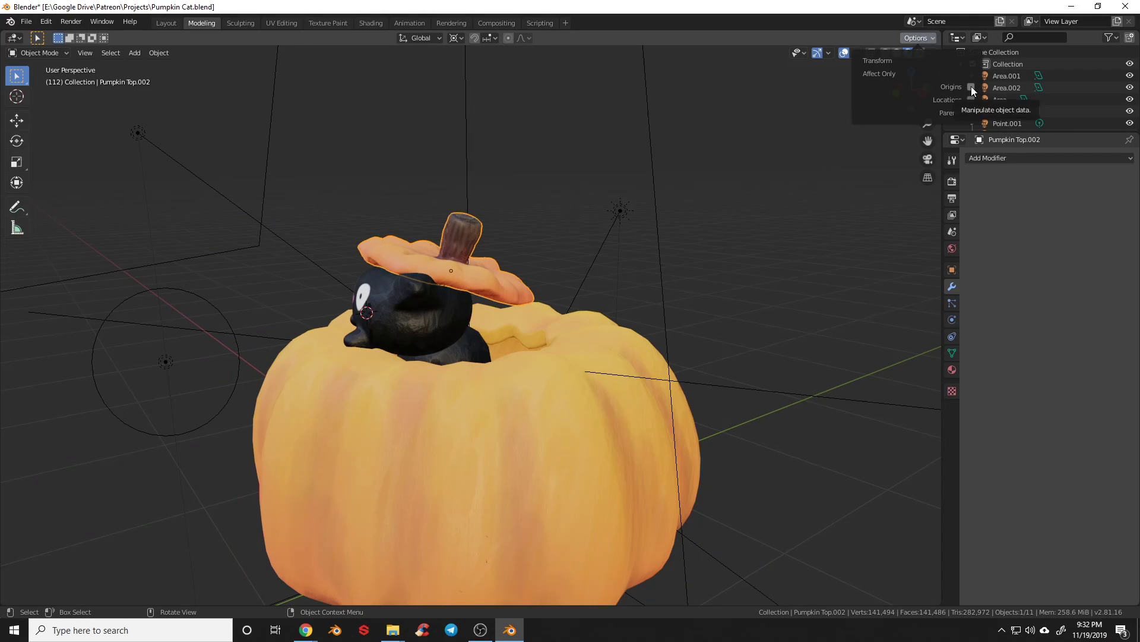
Restrict transforms to Origins only and start moving the origin of the pumpkin lid, Pumpkin Top.002.
left_click(971, 86)
middle_click_drag(502, 237, 501, 348, "shift")
key("g")
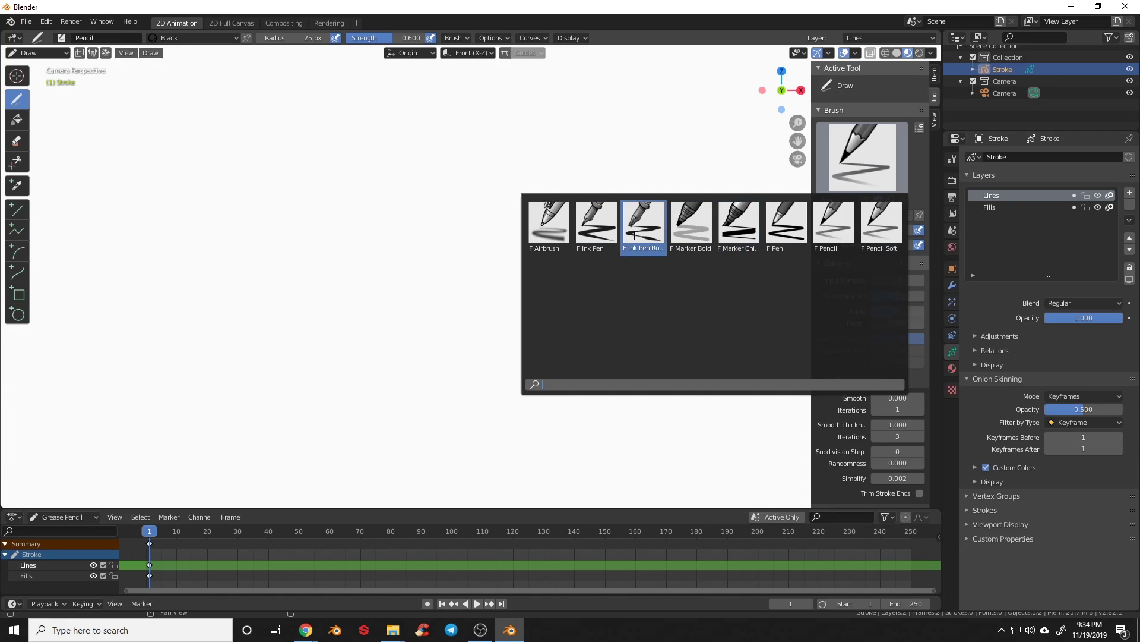
Choose the Ink Pen Rough grease pencil brush and draw freehand strokes on the blank canvas.
left_click(634, 235)
left_click_drag(389, 196, 392, 191)
left_click_drag(381, 239, 376, 179)
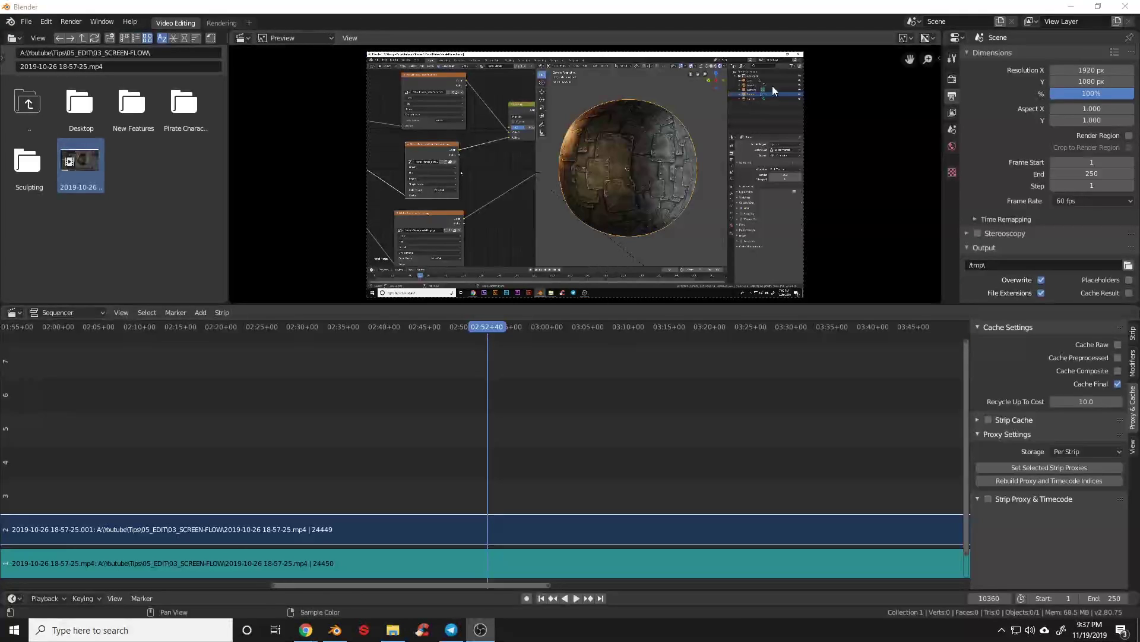
Cut the video strip in channel 2 at 02:52+40 and play the sequence briefly past the cut.
mouse_move(683, 479)
middle_mouse_down()
mouse_move(740, 480)
mouse_move(710, 479)
mouse_move(715, 489)
middle_mouse_up()
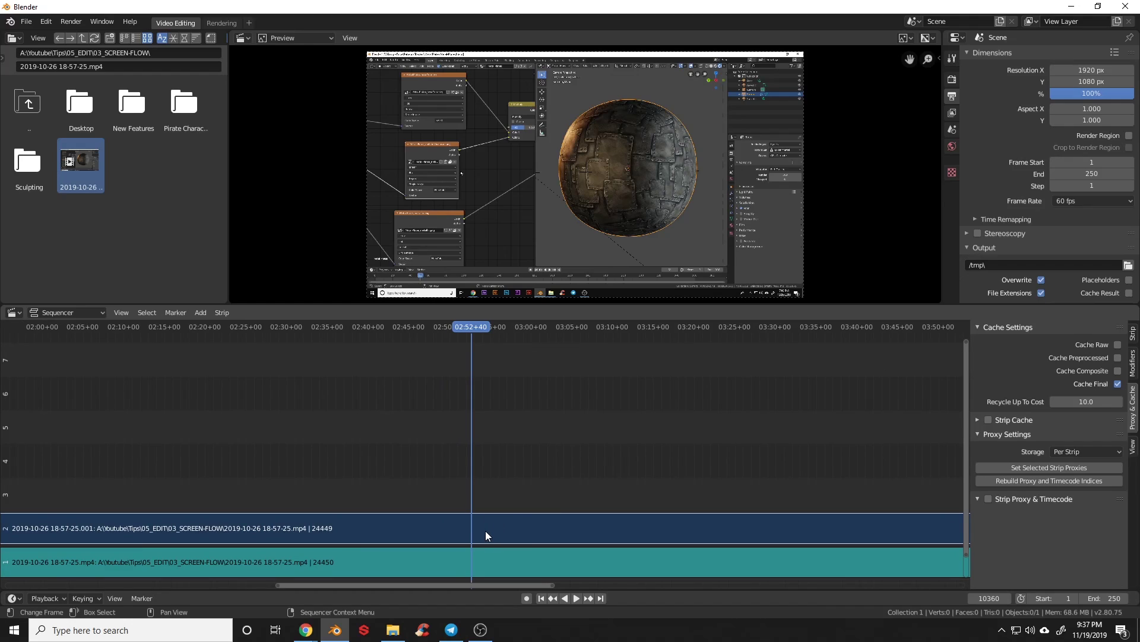
key("k")
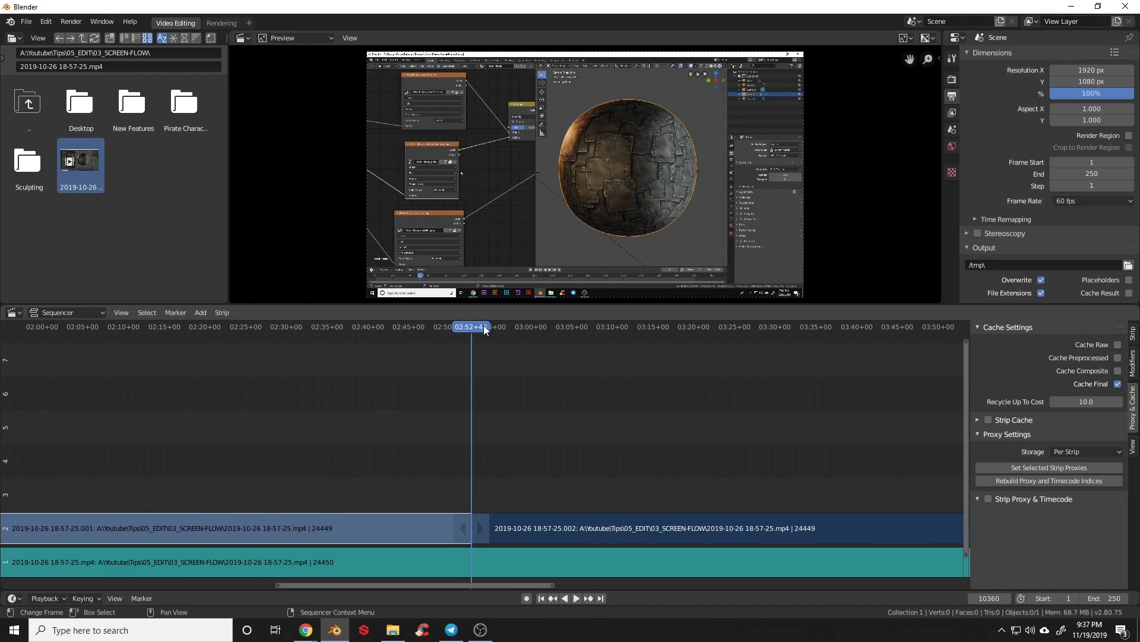
key("space")
key("Escape")
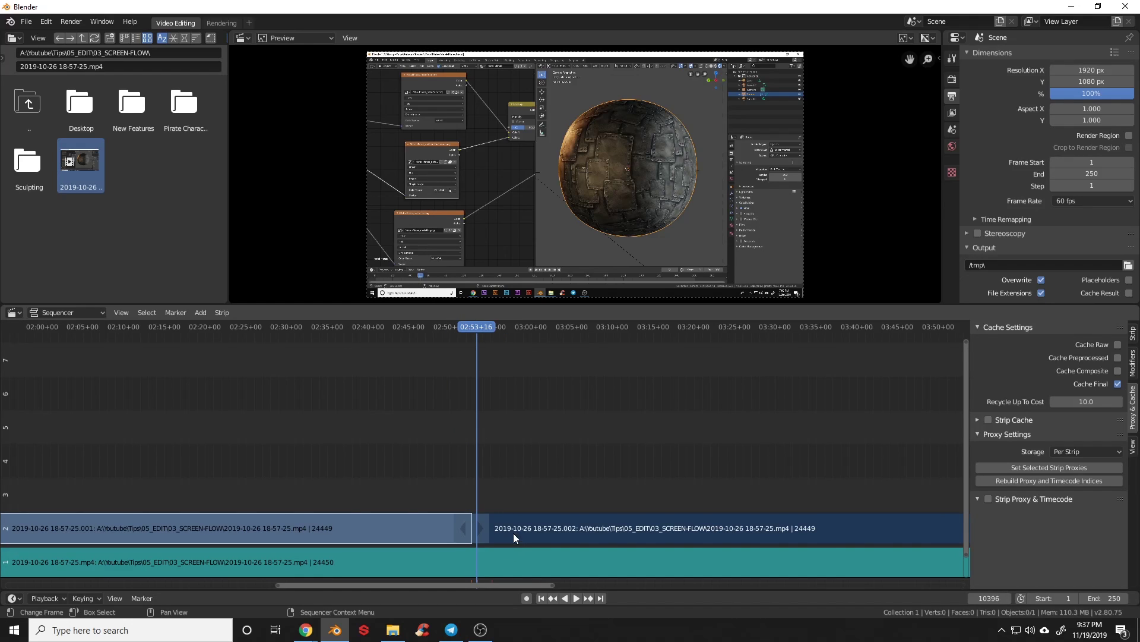
Move the second part of the cut video strip to channel 3, overlapping the first part's end, and scrub the playhead forward.
left_click(516, 533)
key("g")
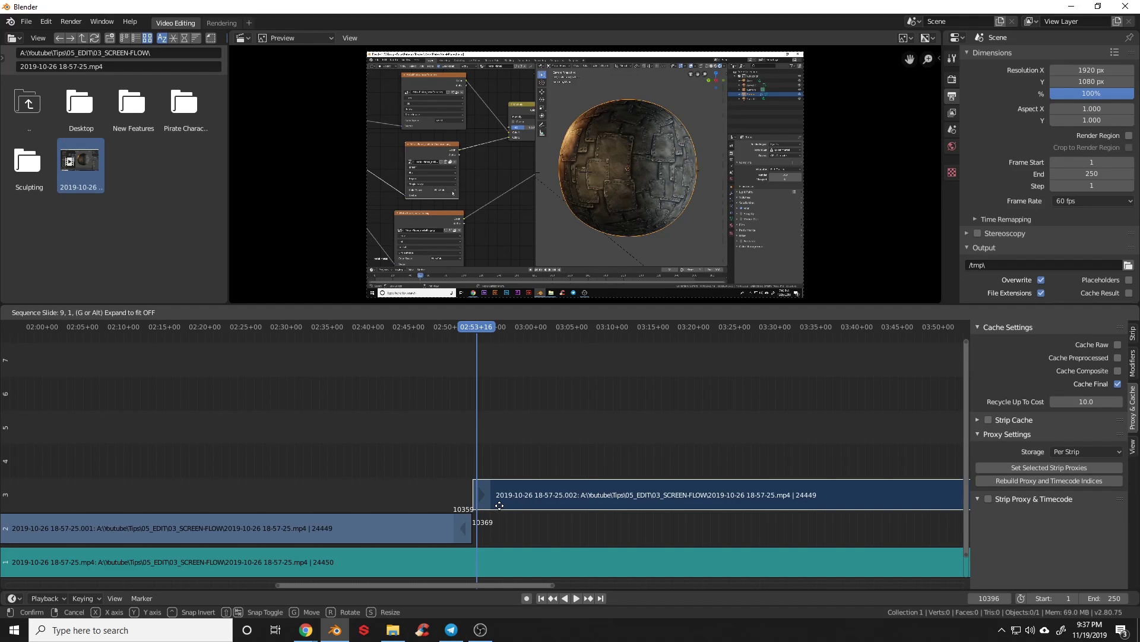
left_click(502, 508)
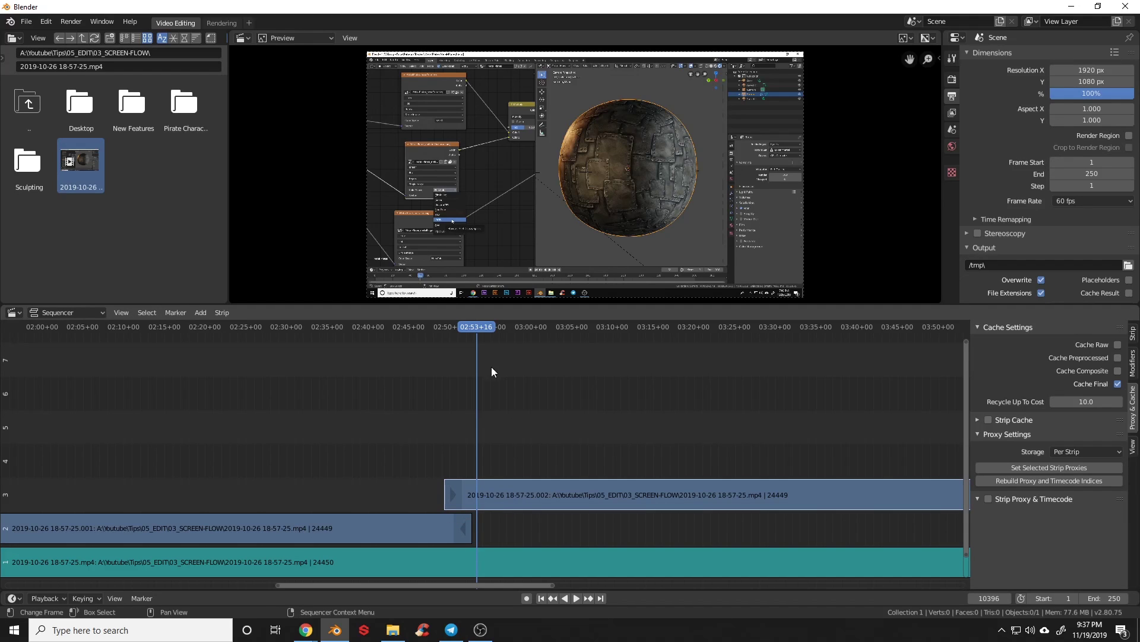
left_click_drag(494, 329, 522, 327)
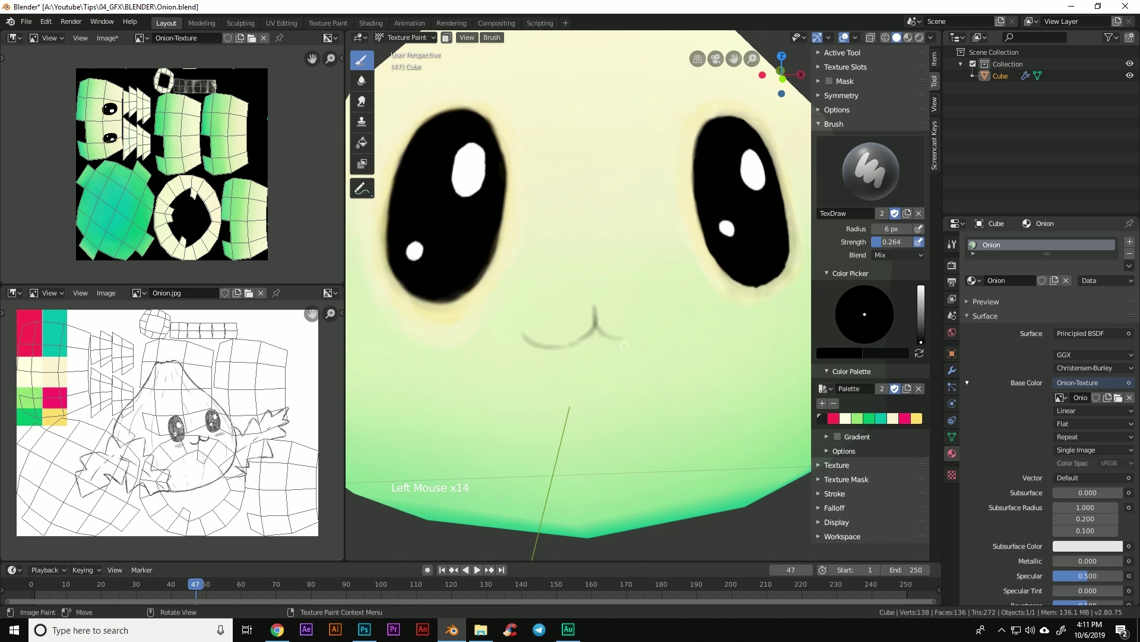
Paint over the left half of the onion's smile in black with the 12 px TexDraw brush at strength 1.000.
scroll(534, 312, "up", 5)
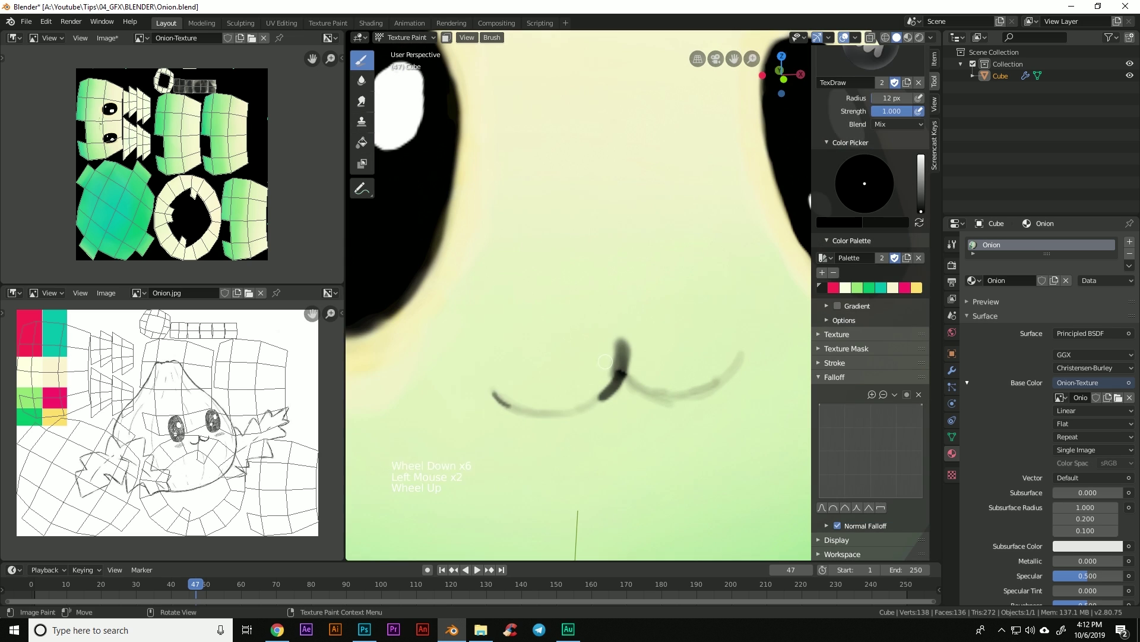
left_click_drag(623, 337, 484, 395)
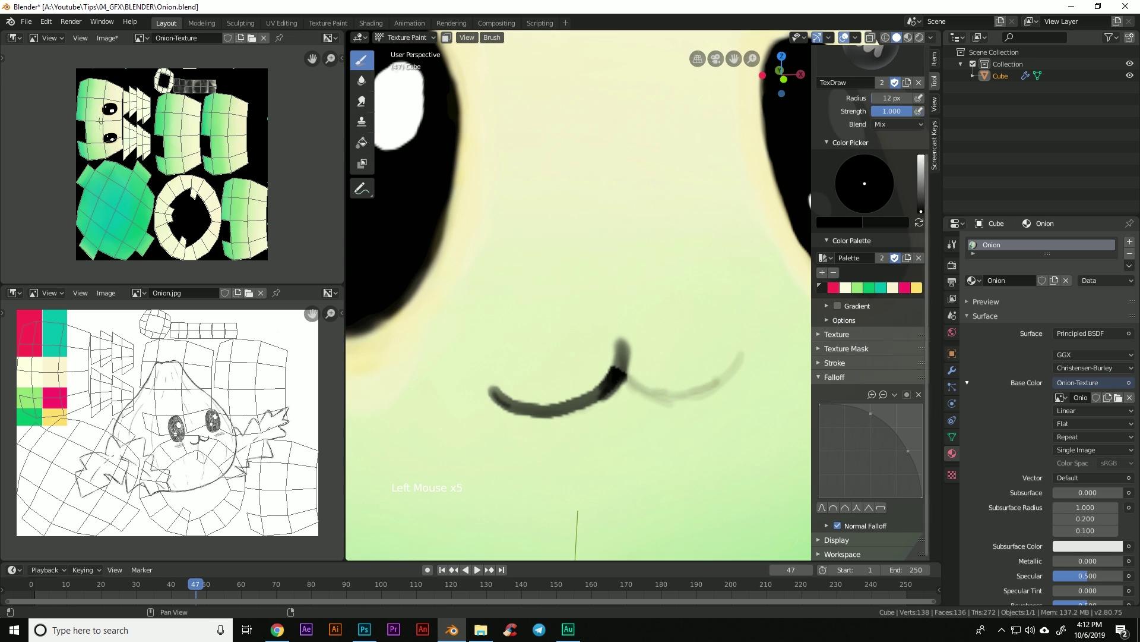